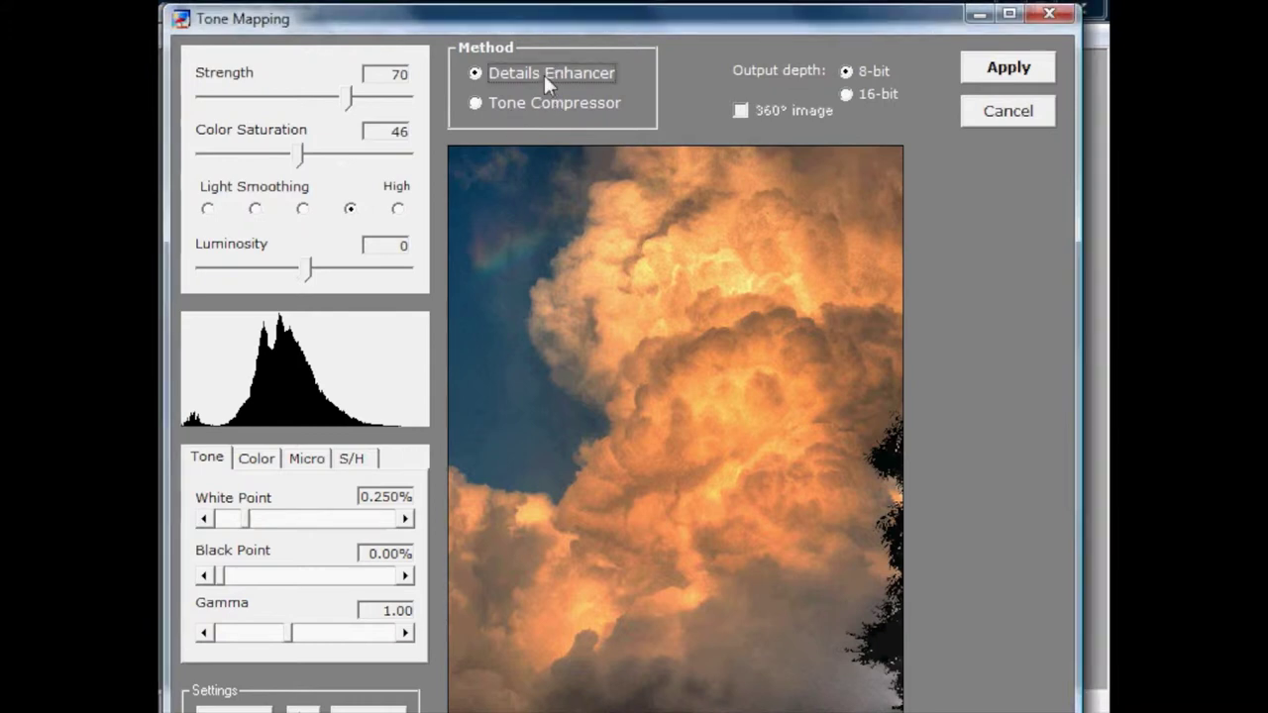
# - Tone map the cloud image with the Tone Compressor method at Brightness 2 and apply it
pyautogui.click(536, 102)
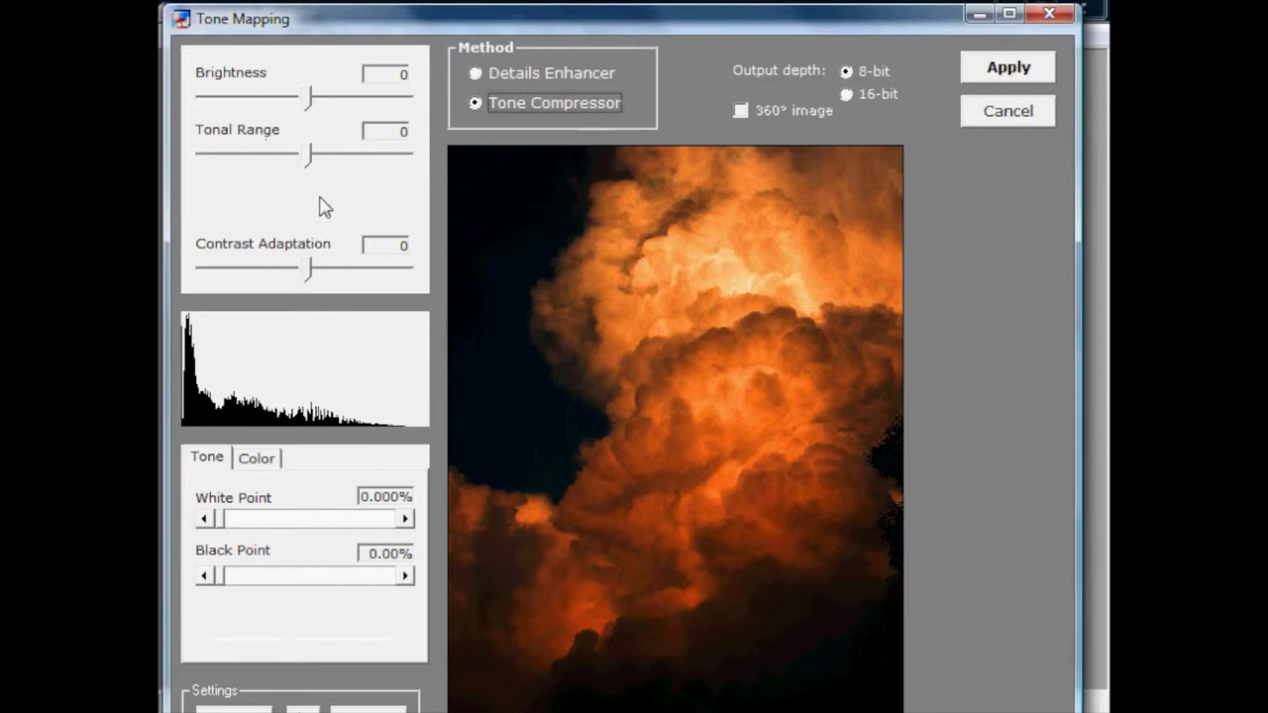
pyautogui.moveTo(308, 109); pyautogui.dragTo(327, 104)
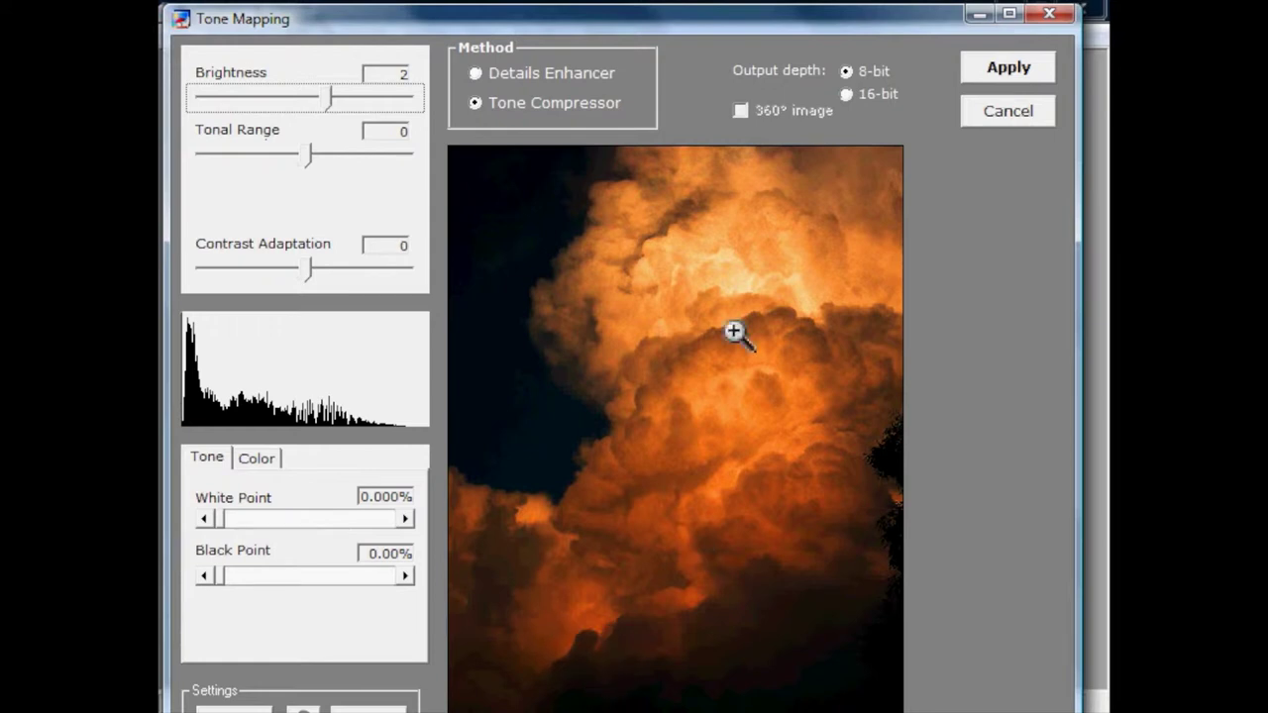
pyautogui.moveTo(622, 31); pyautogui.dragTo(623, 6)
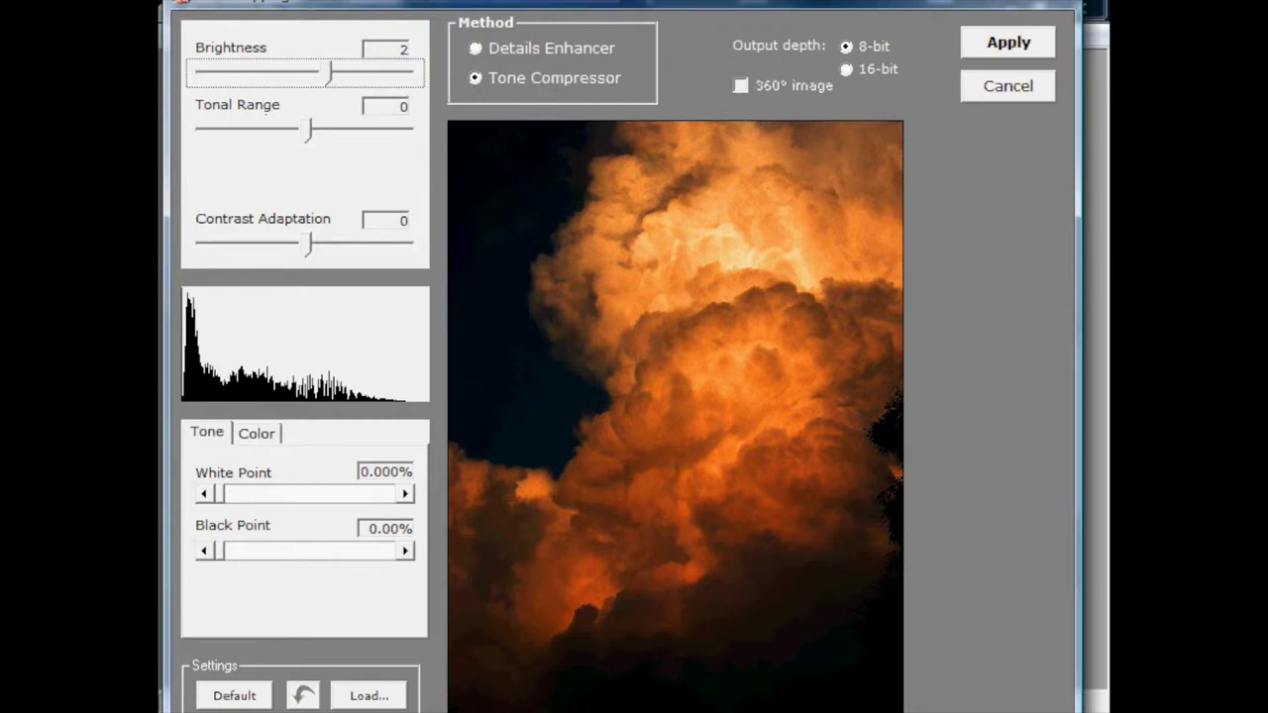
pyautogui.click(1011, 44)
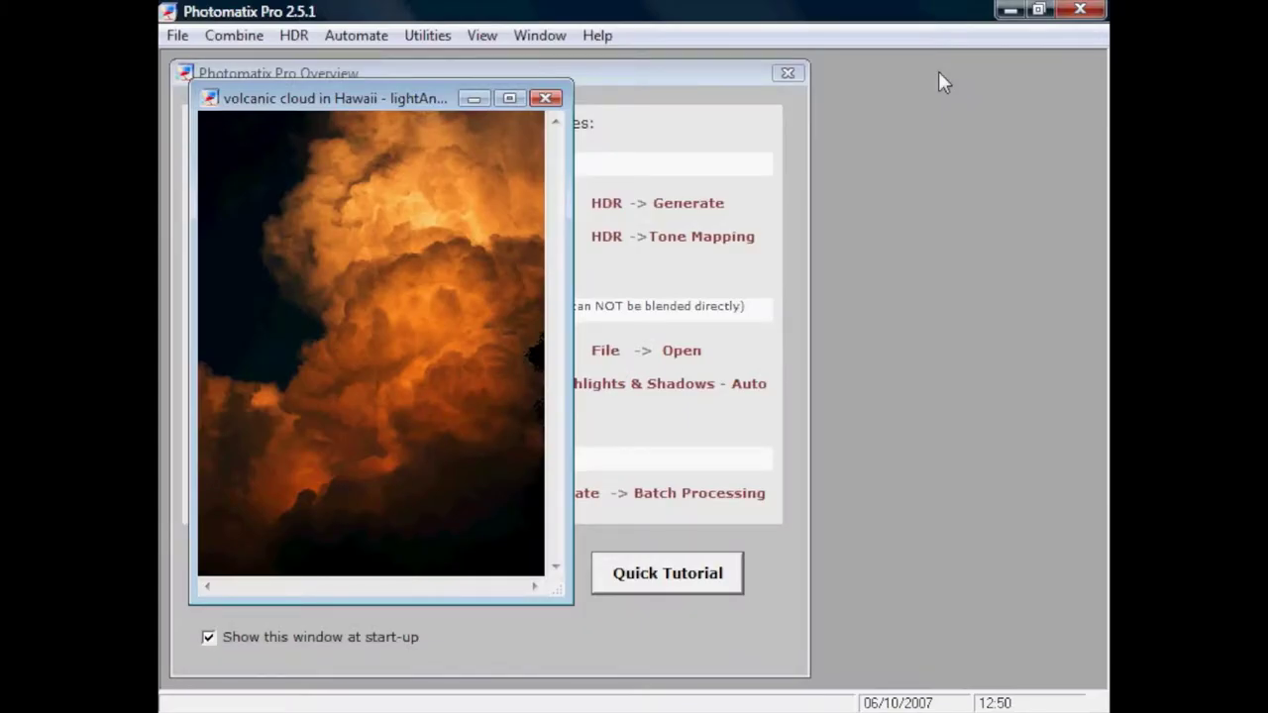
# - Save the tone-mapped cloud image as a JPEG named "volcanic cloud in Hawaii HDR final" and close the image
pyautogui.moveTo(381, 95); pyautogui.dragTo(849, 85)
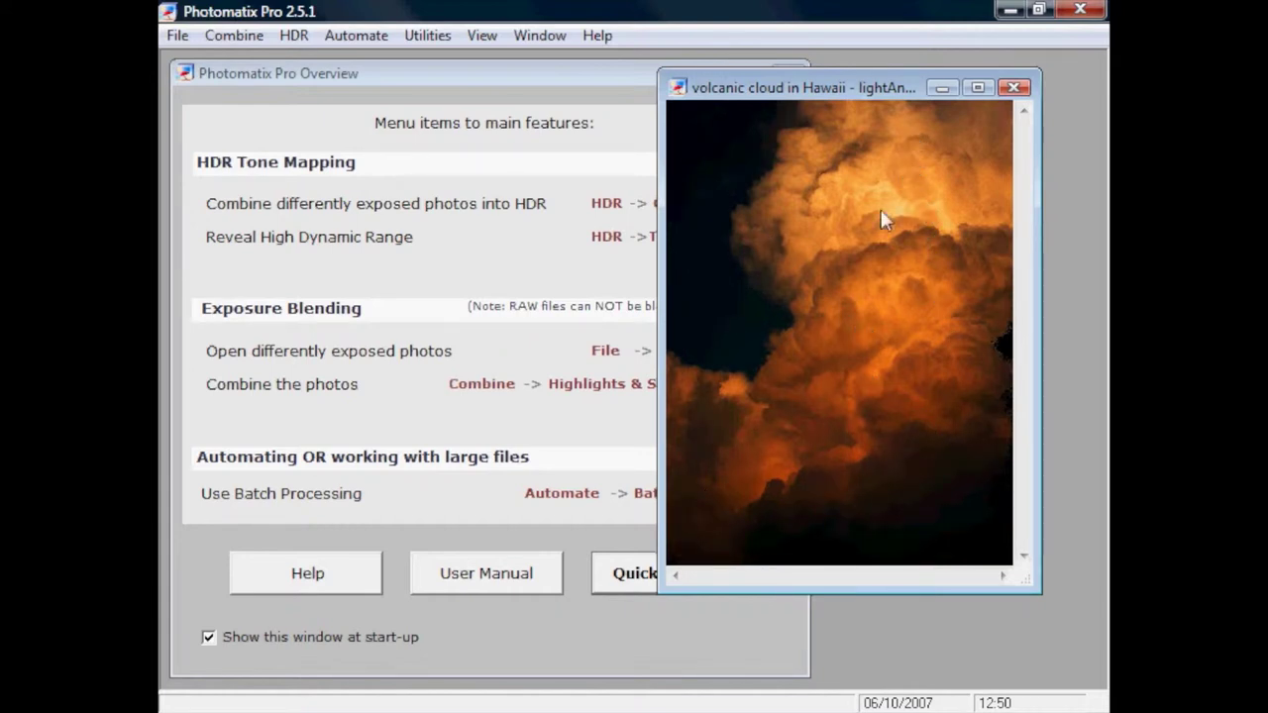
pyautogui.click(178, 35)
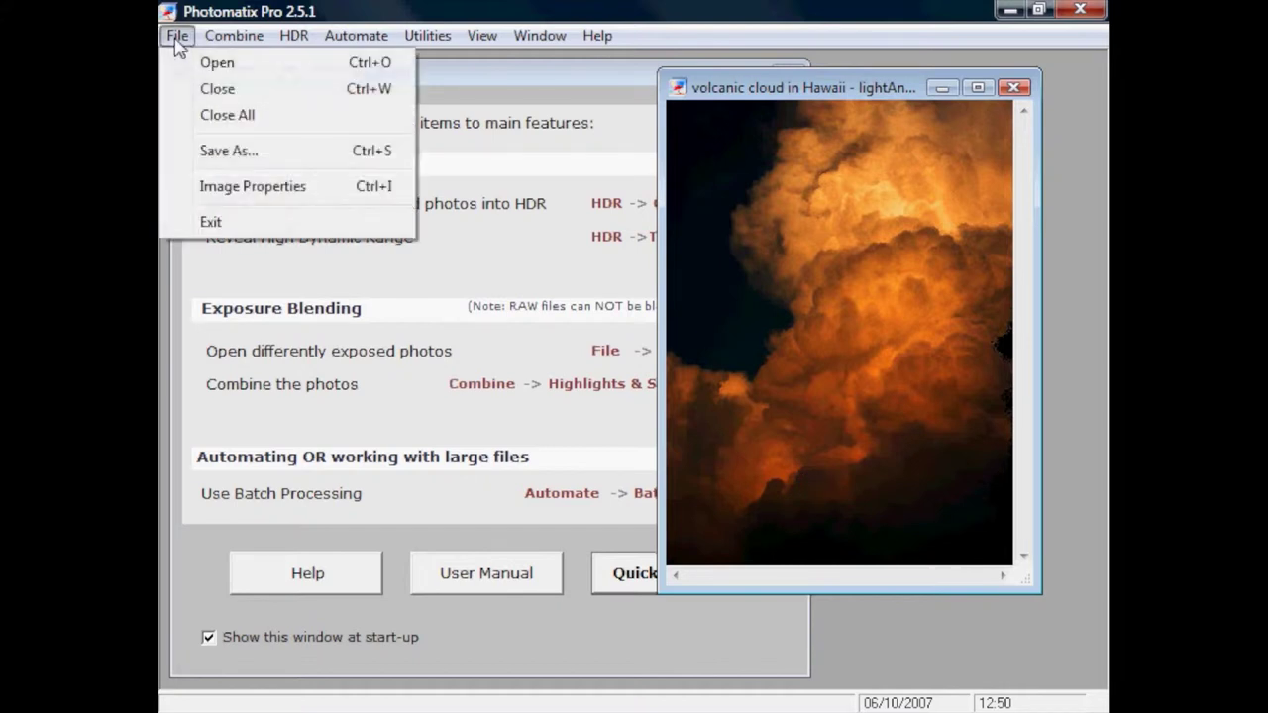
pyautogui.click(222, 152)
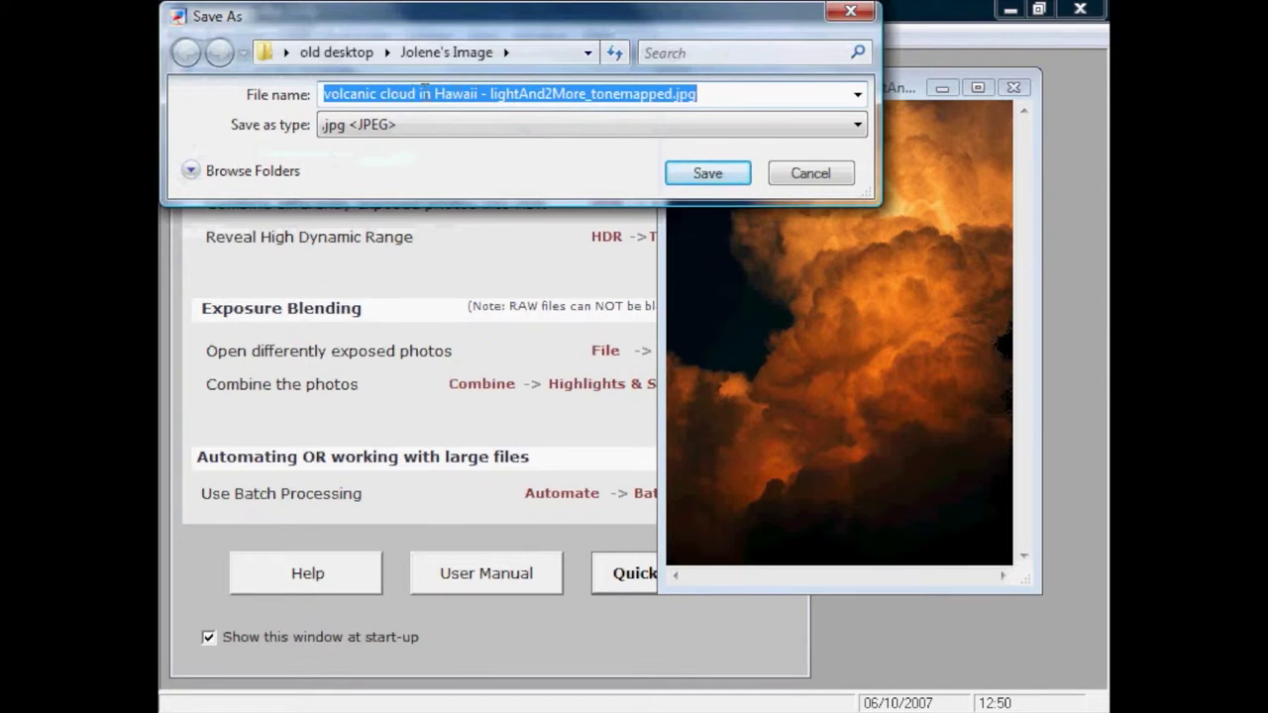
pyautogui.moveTo(482, 94); pyautogui.dragTo(835, 93)
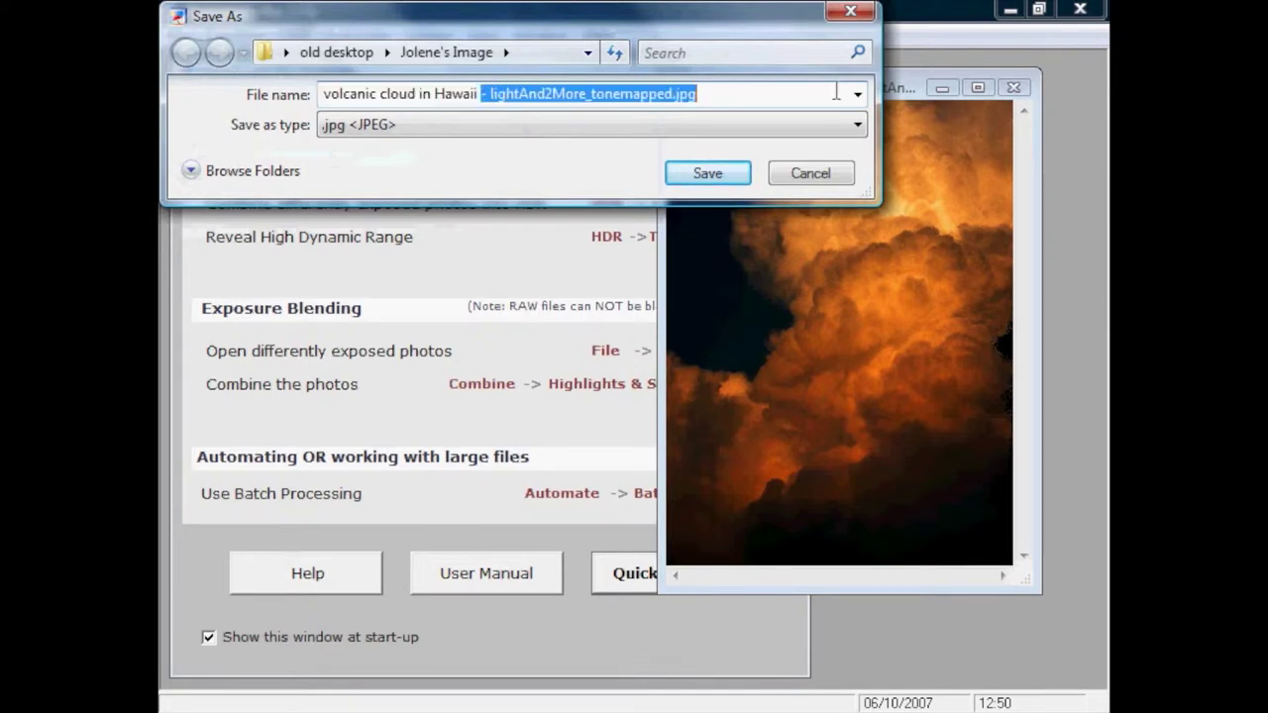
pyautogui.write('HDR f')
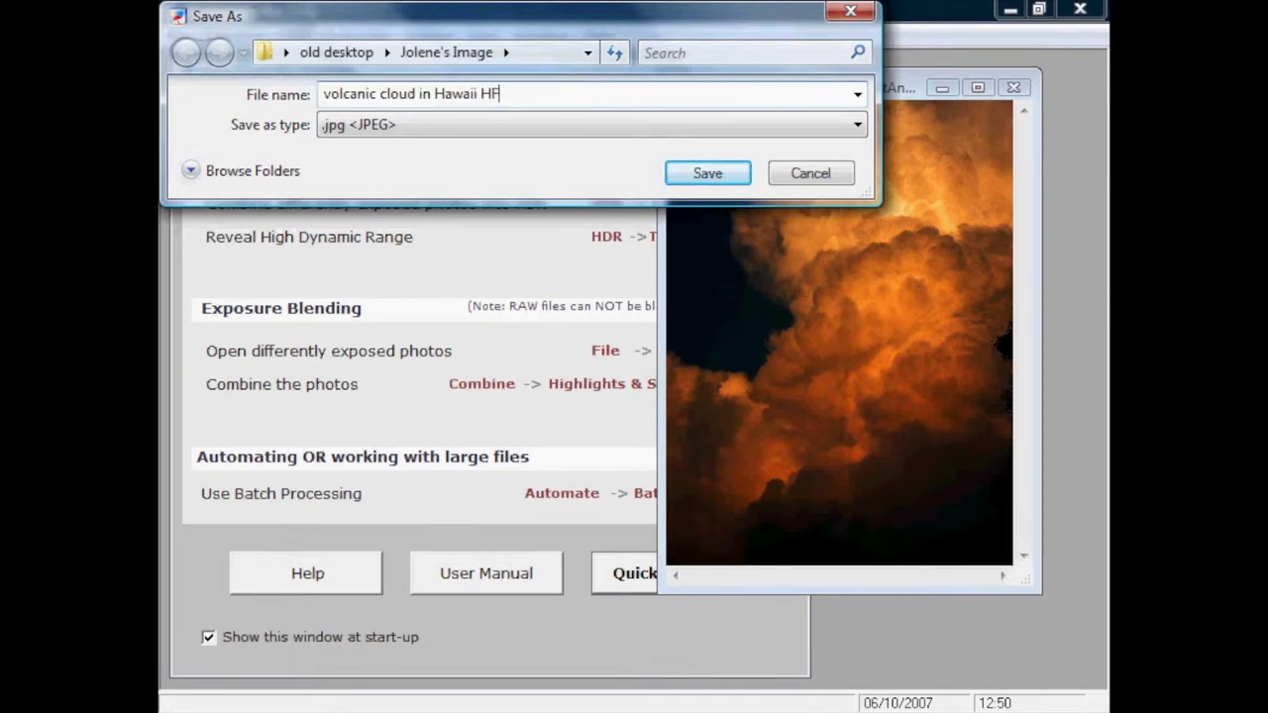
pyautogui.write('inal')
pyautogui.click(724, 175)
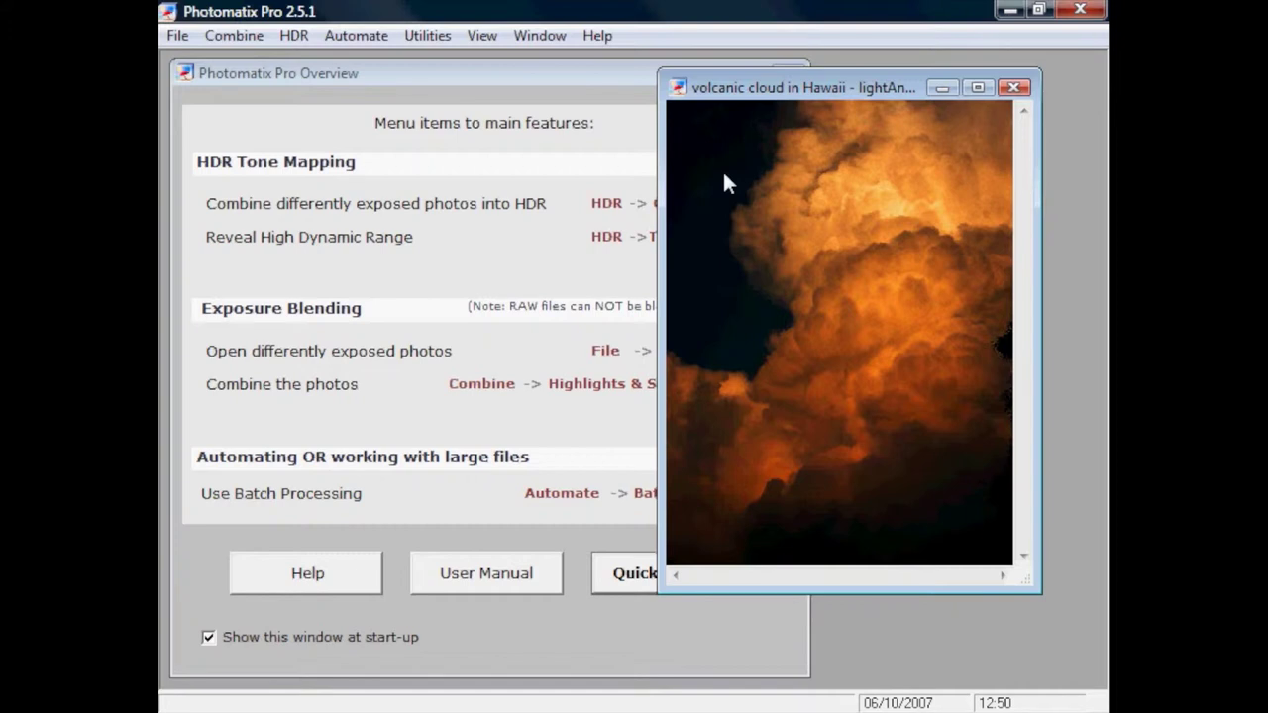
pyautogui.click(1013, 87)
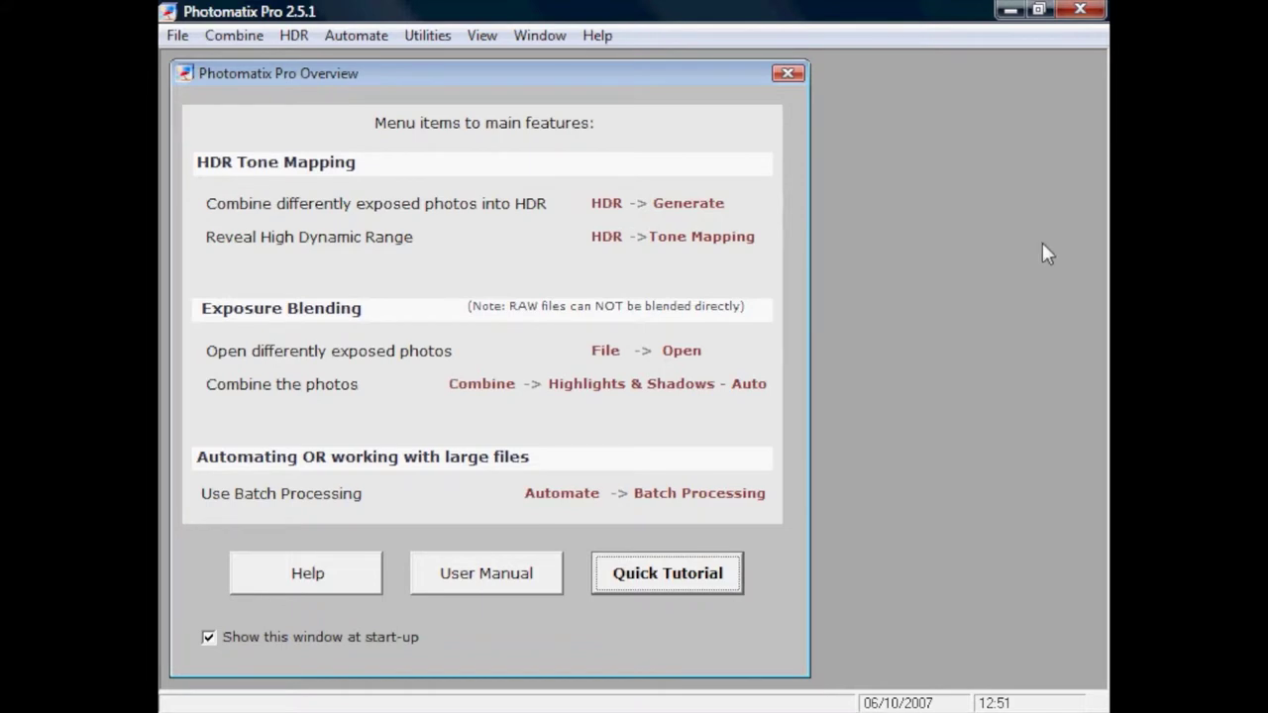
# - Start generating an HDR image and load _MG_5432.CR2, _MG_5433.CR2 and _MG_5434.CR2 from the example subfolder as the differently exposed sources
pyautogui.click(300, 37)
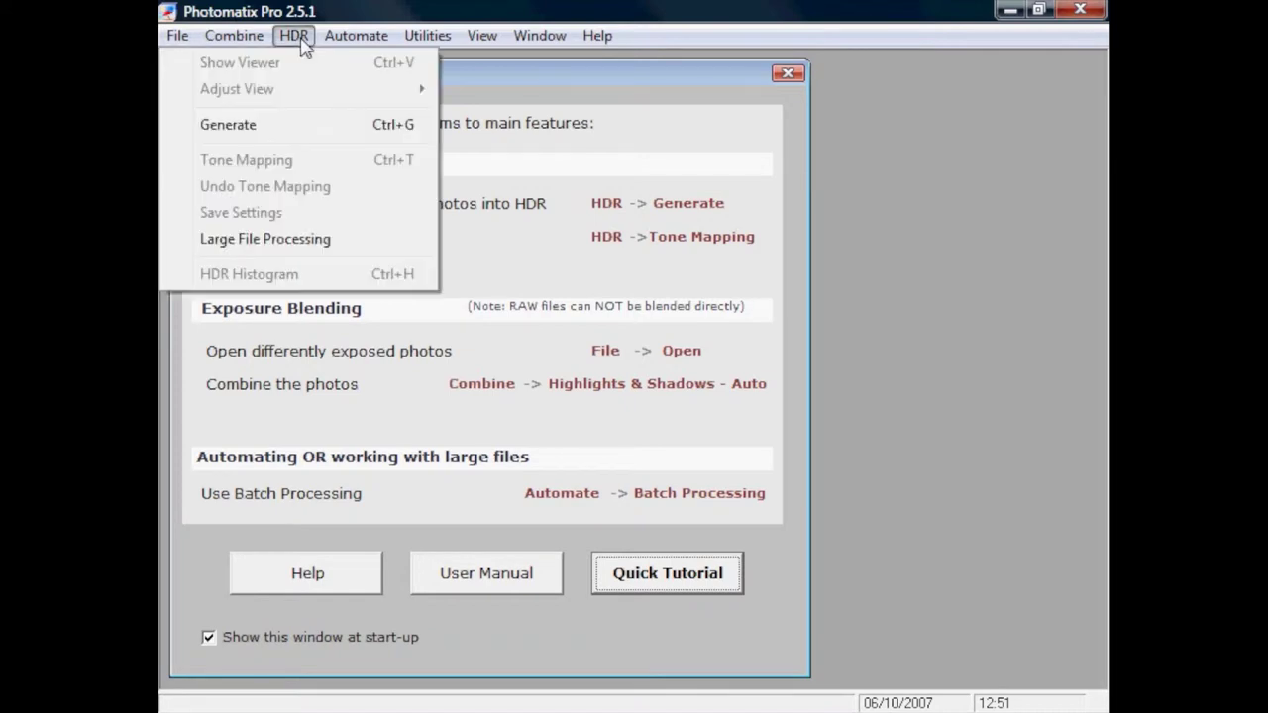
pyautogui.click(307, 138)
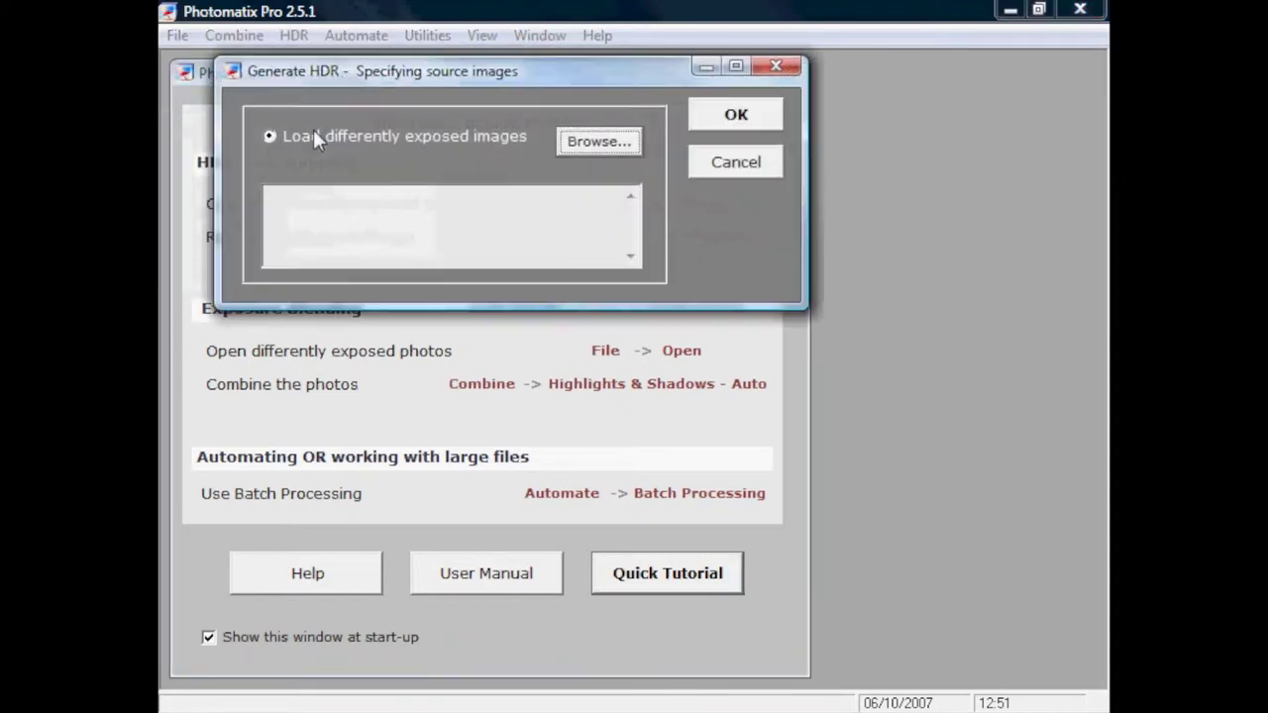
pyautogui.click(565, 140)
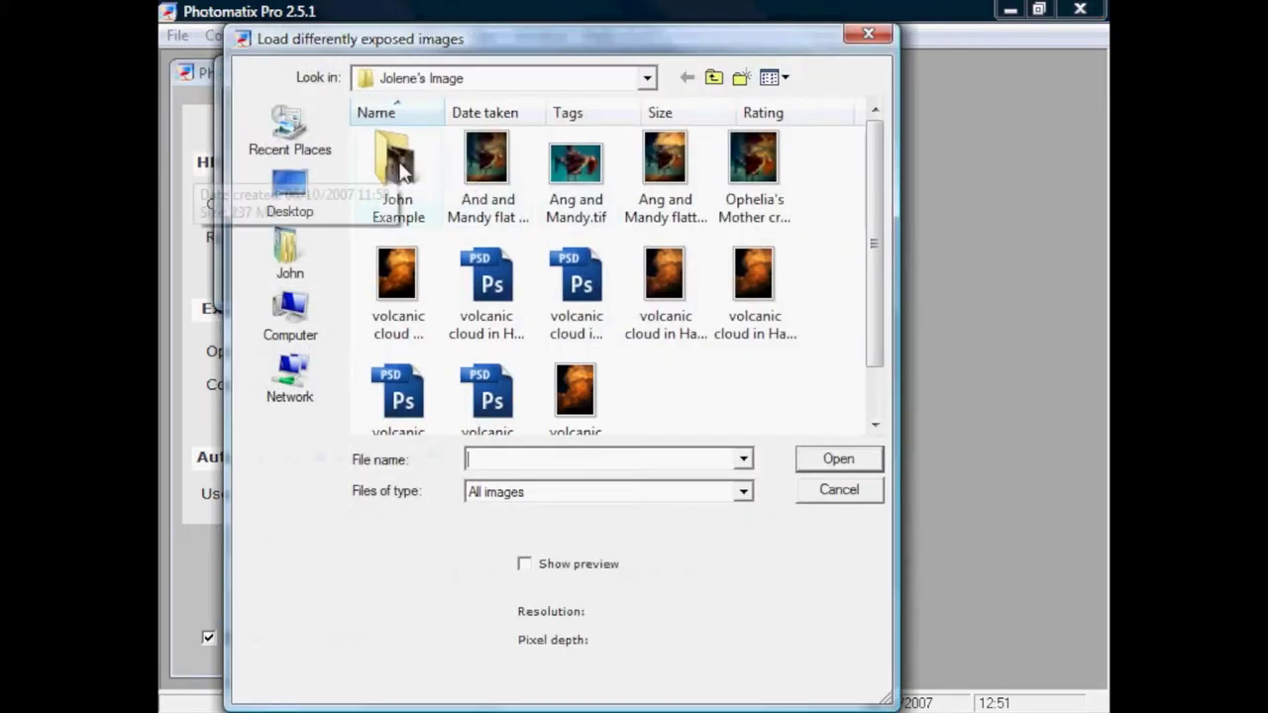
pyautogui.doubleClick(401, 178)
pyautogui.moveTo(872, 341); pyautogui.dragTo(872, 359)
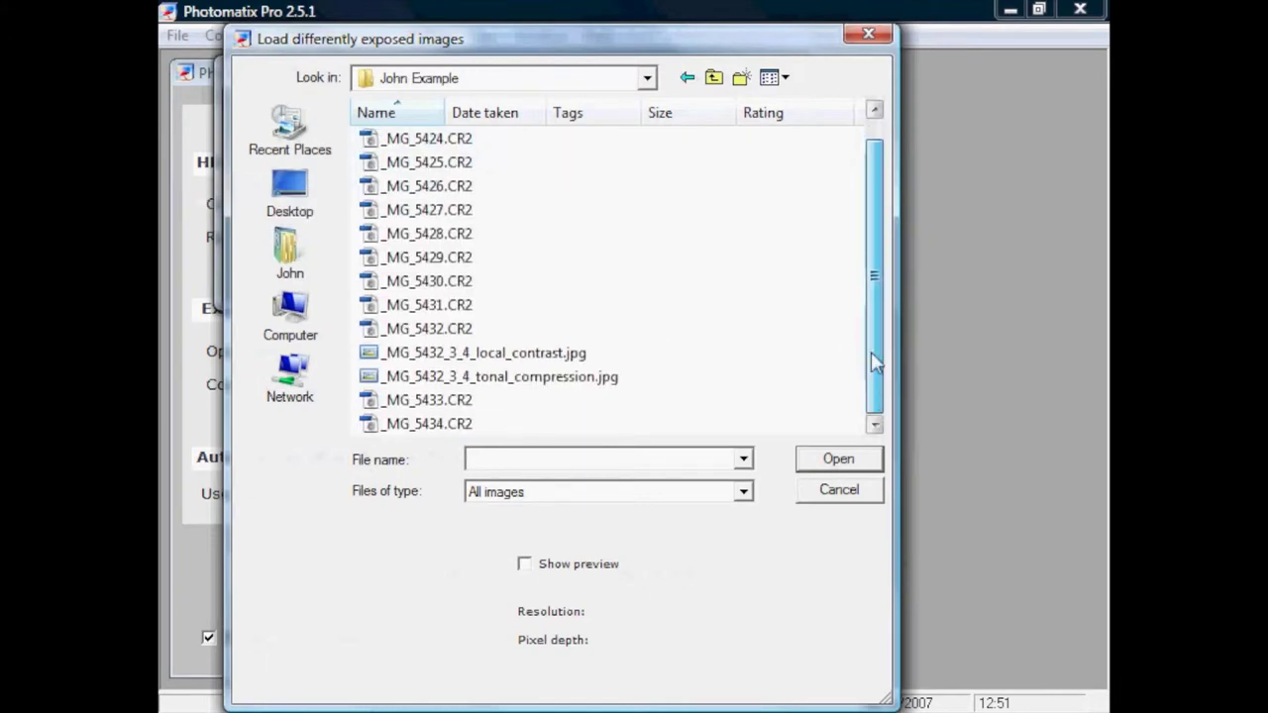
pyautogui.click(479, 333)
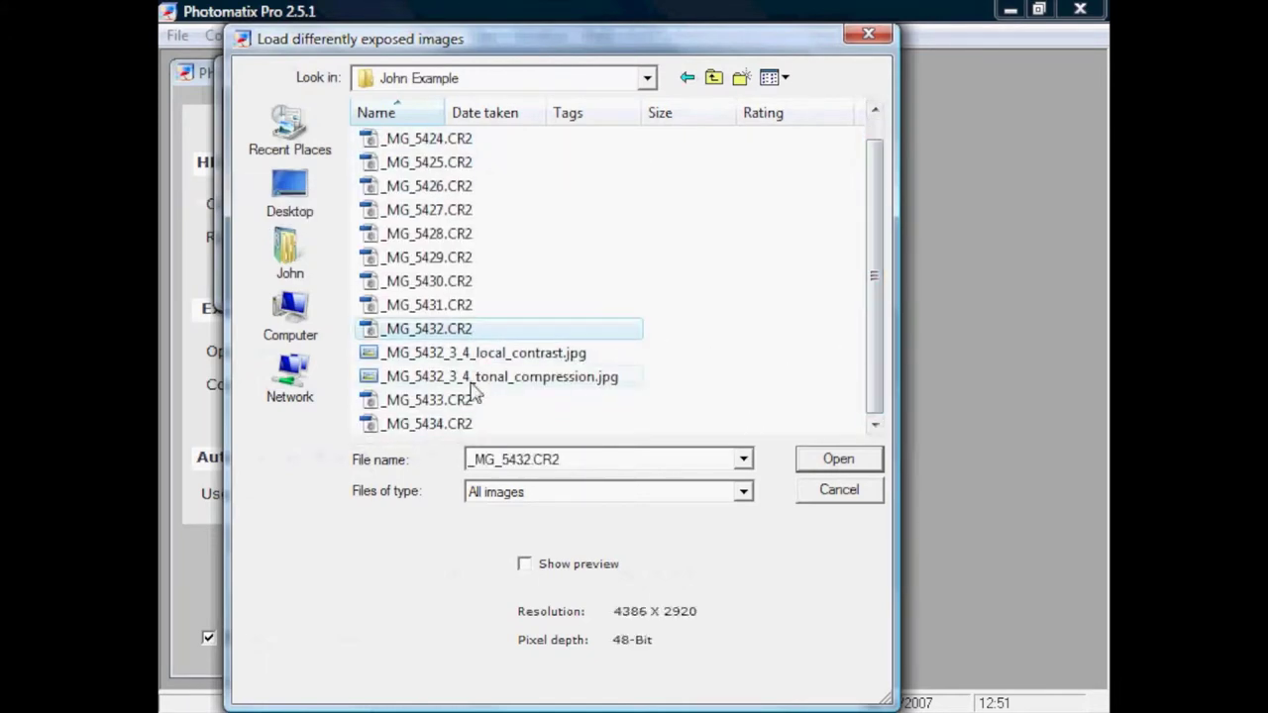
pyautogui.keyDown('ctrl'); pyautogui.click(468, 401); pyautogui.keyUp('ctrl')
pyautogui.keyDown('ctrl'); pyautogui.click(532, 428); pyautogui.keyUp('ctrl')
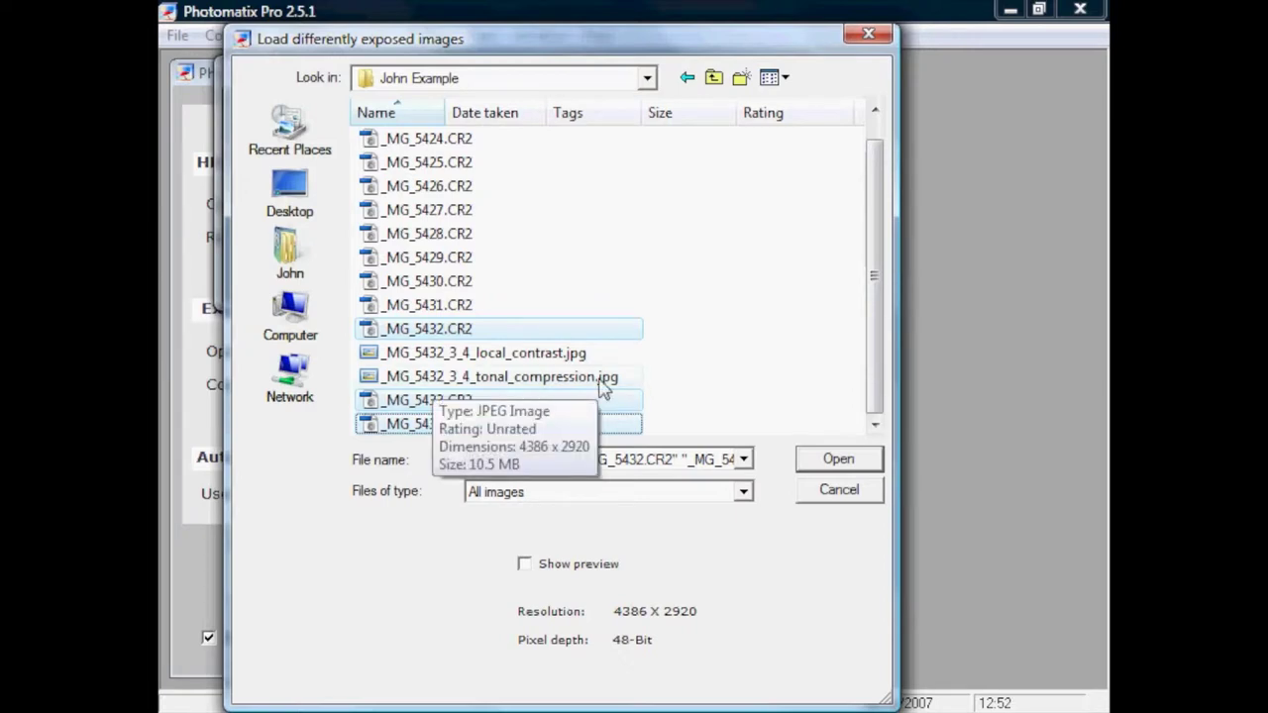
pyautogui.click(837, 459)
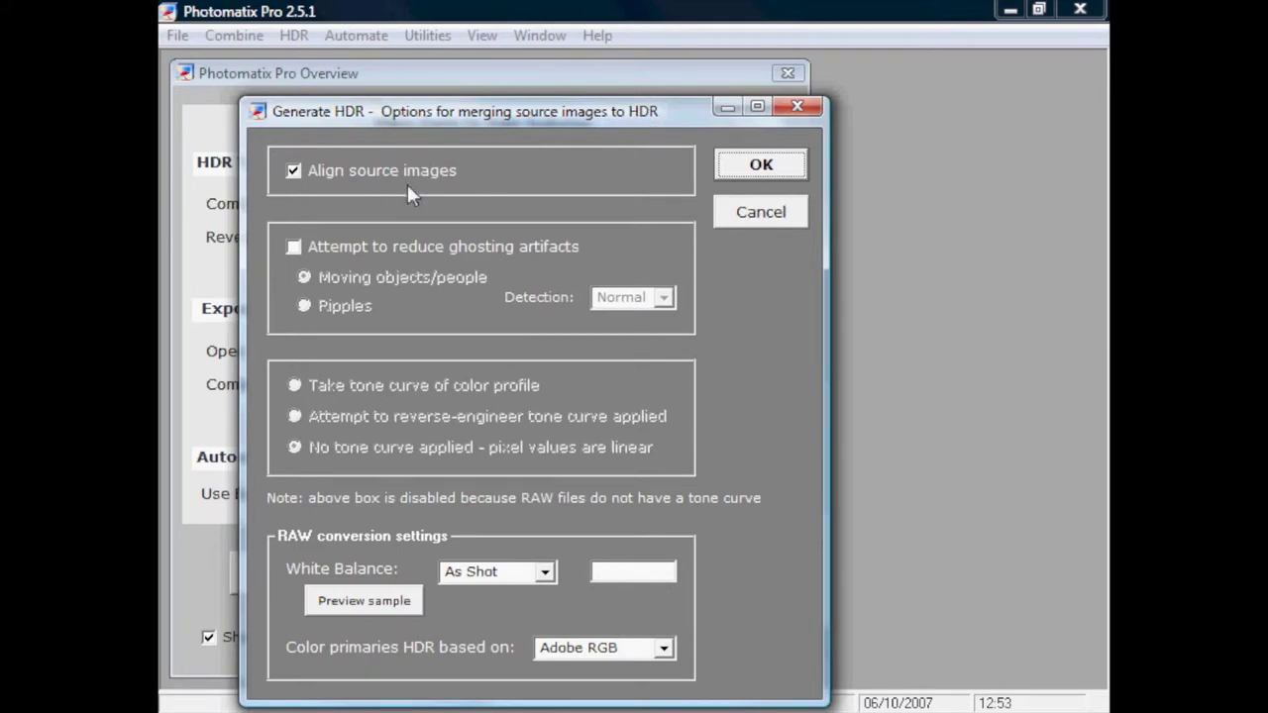
# - Enable the attempt to reduce ghosting artifacts and merge the aligned source images into an HDR image
pyautogui.click(462, 245)
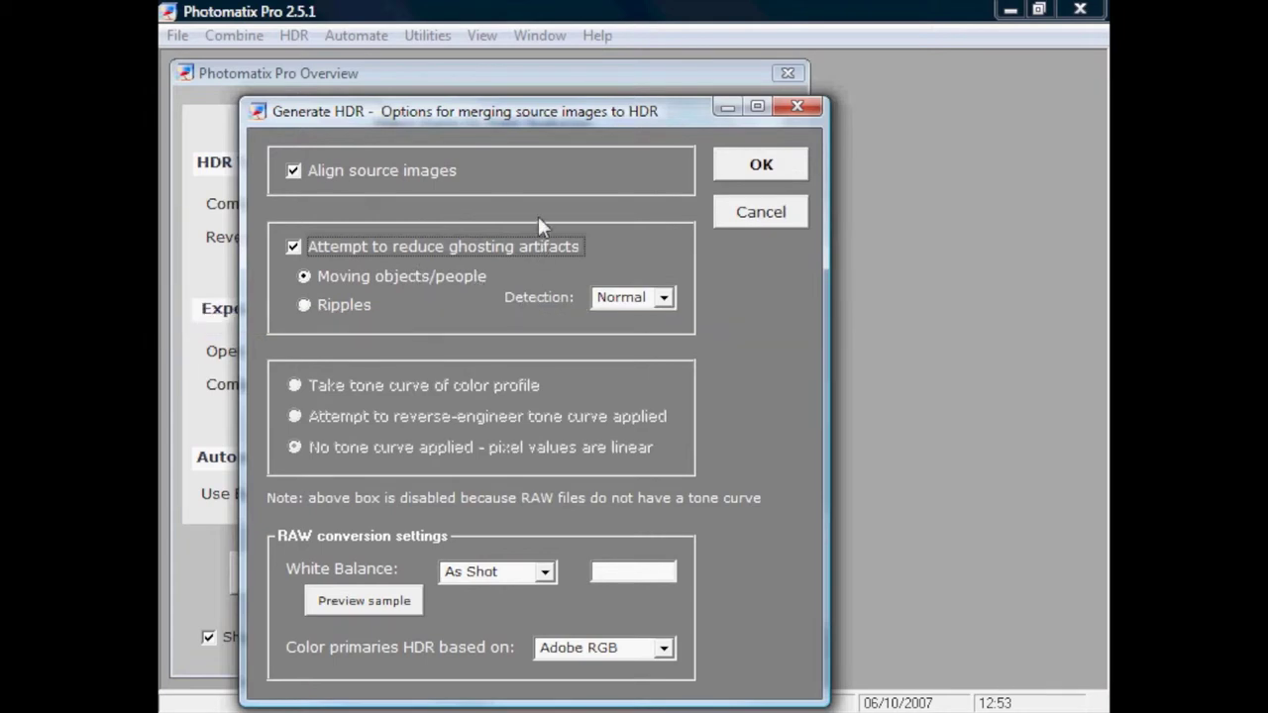
pyautogui.click(761, 164)
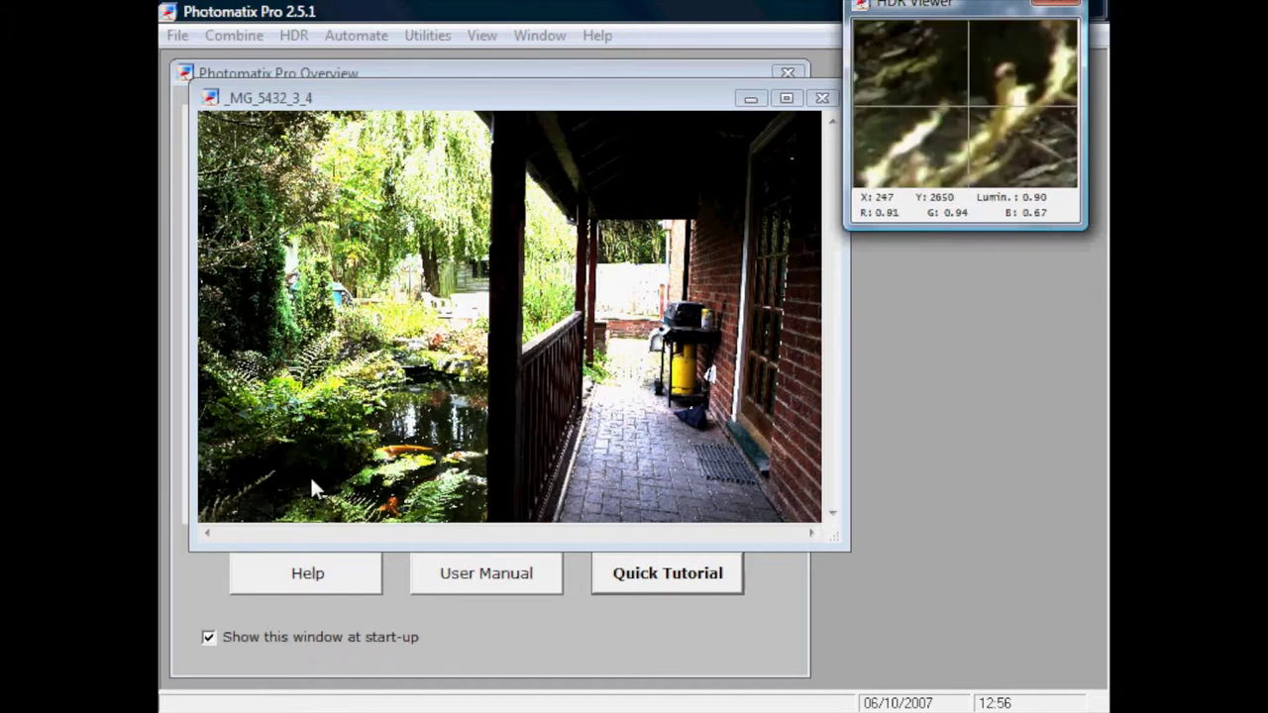
# - Open tone mapping for the merged garden image, restore the Details Enhancer defaults, and switch to the Tone Compressor method
pyautogui.click(295, 36)
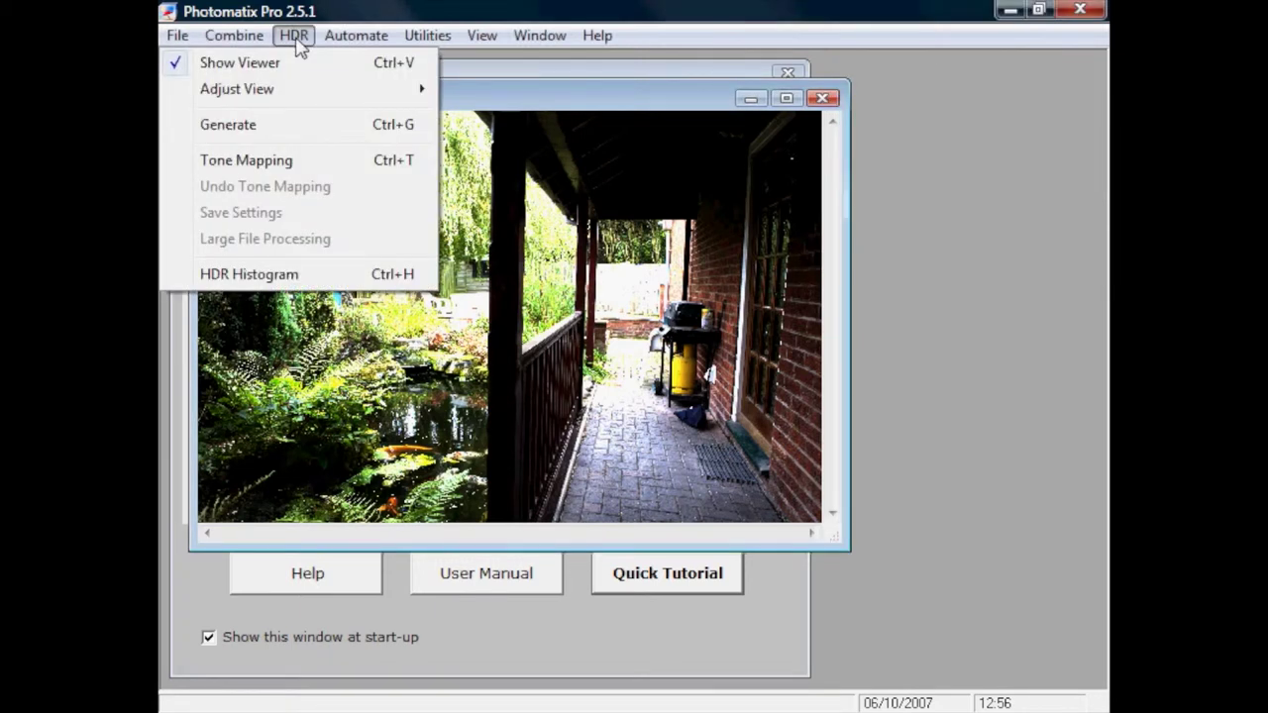
pyautogui.click(309, 166)
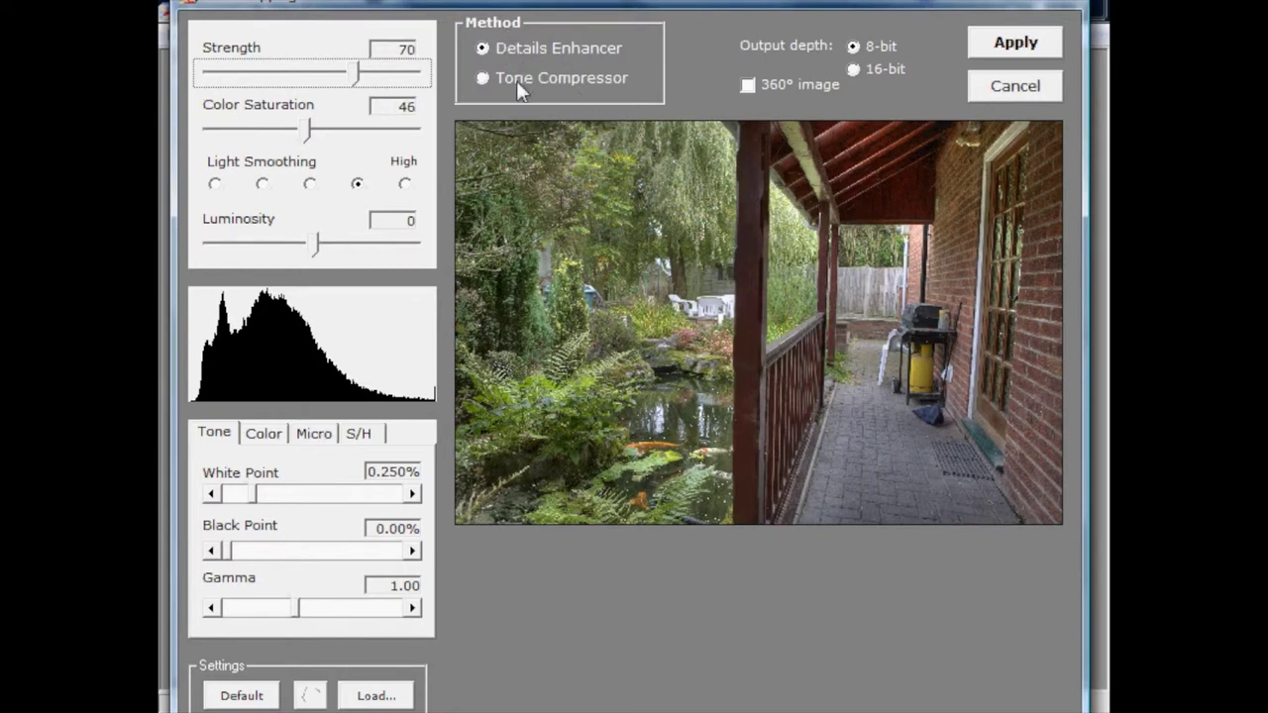
pyautogui.click(239, 694)
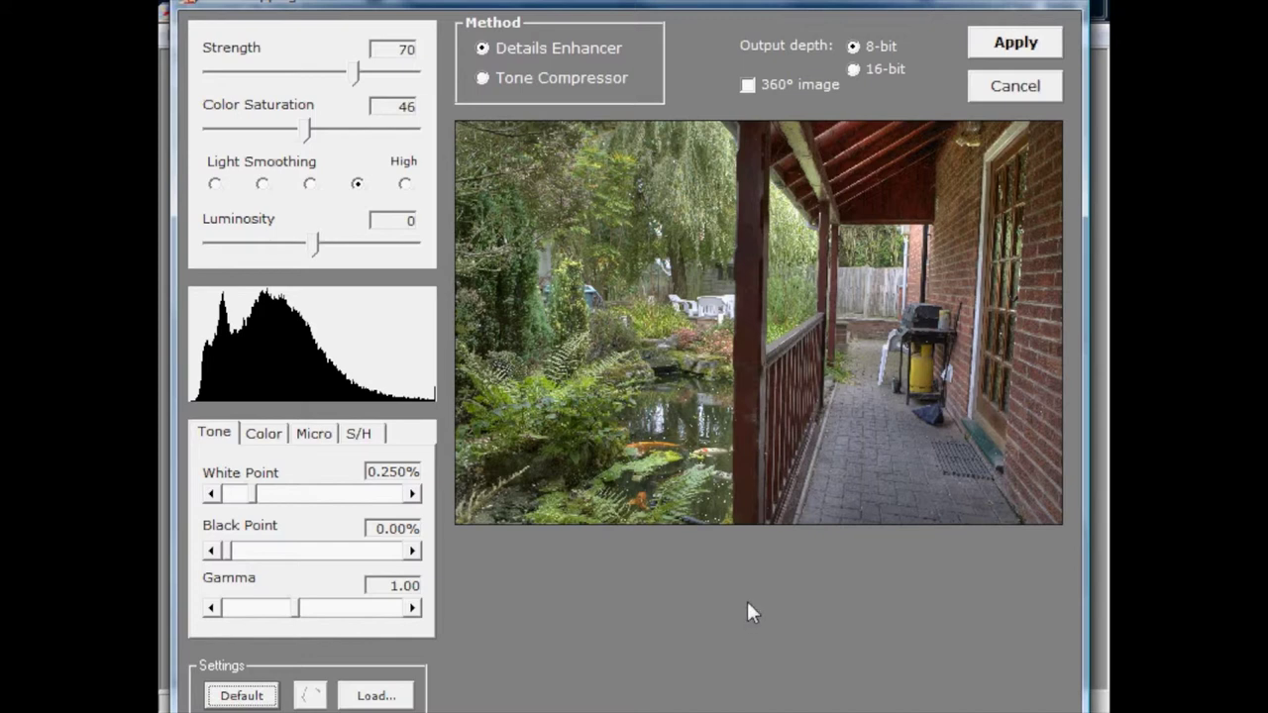
pyautogui.click(579, 48)
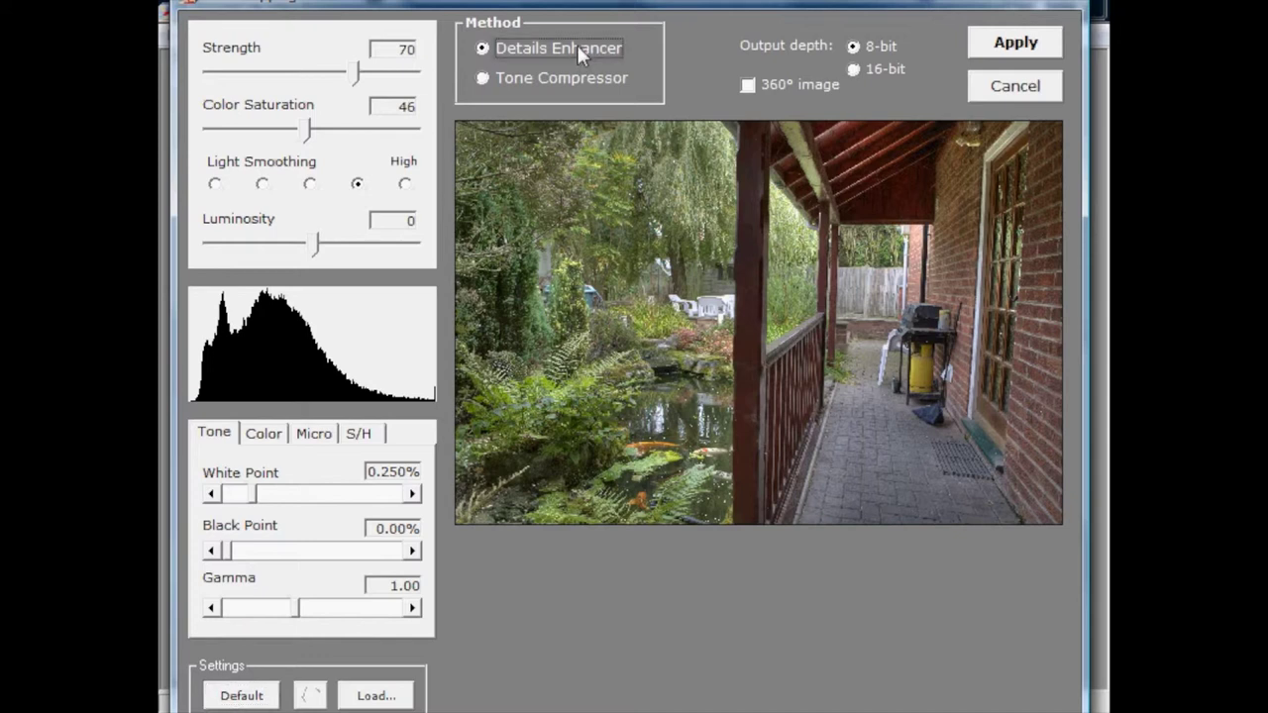
pyautogui.click(551, 77)
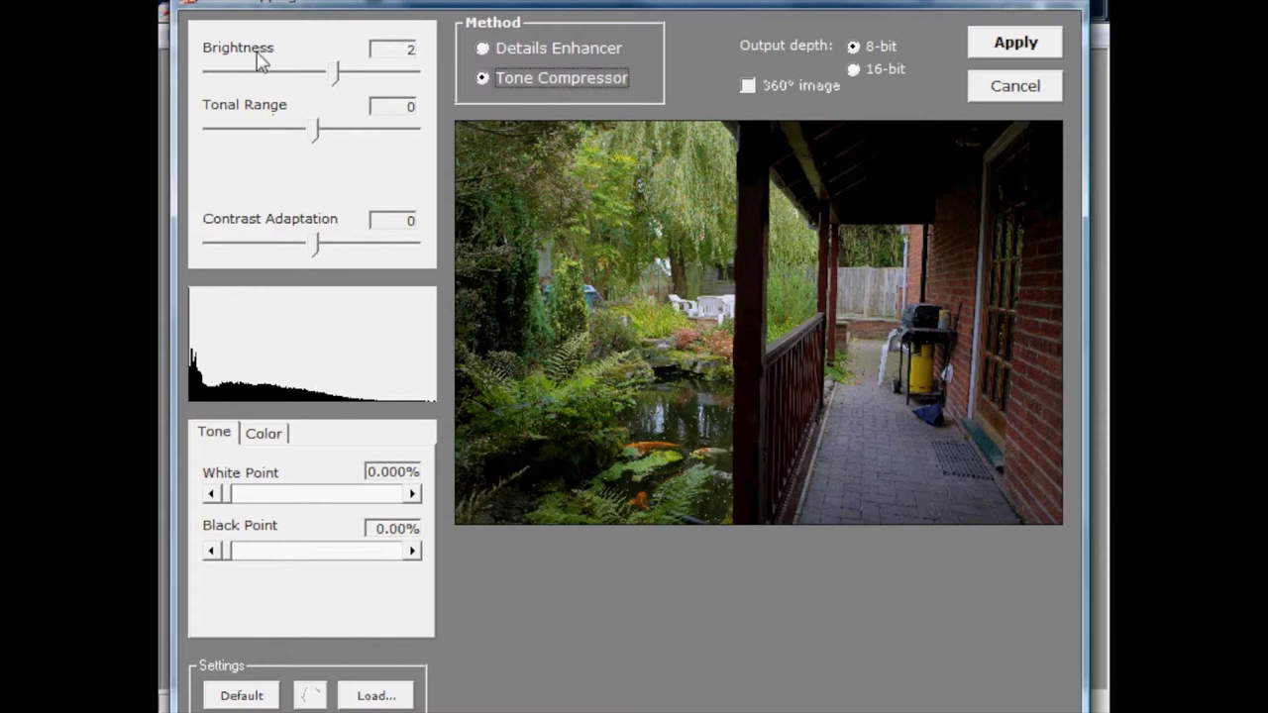
# - Try an extreme tone compression with Brightness 10, Tonal Range 10 and Contrast Adaptation -5
pyautogui.moveTo(337, 77); pyautogui.dragTo(377, 70)
pyautogui.moveTo(315, 136); pyautogui.dragTo(337, 136)
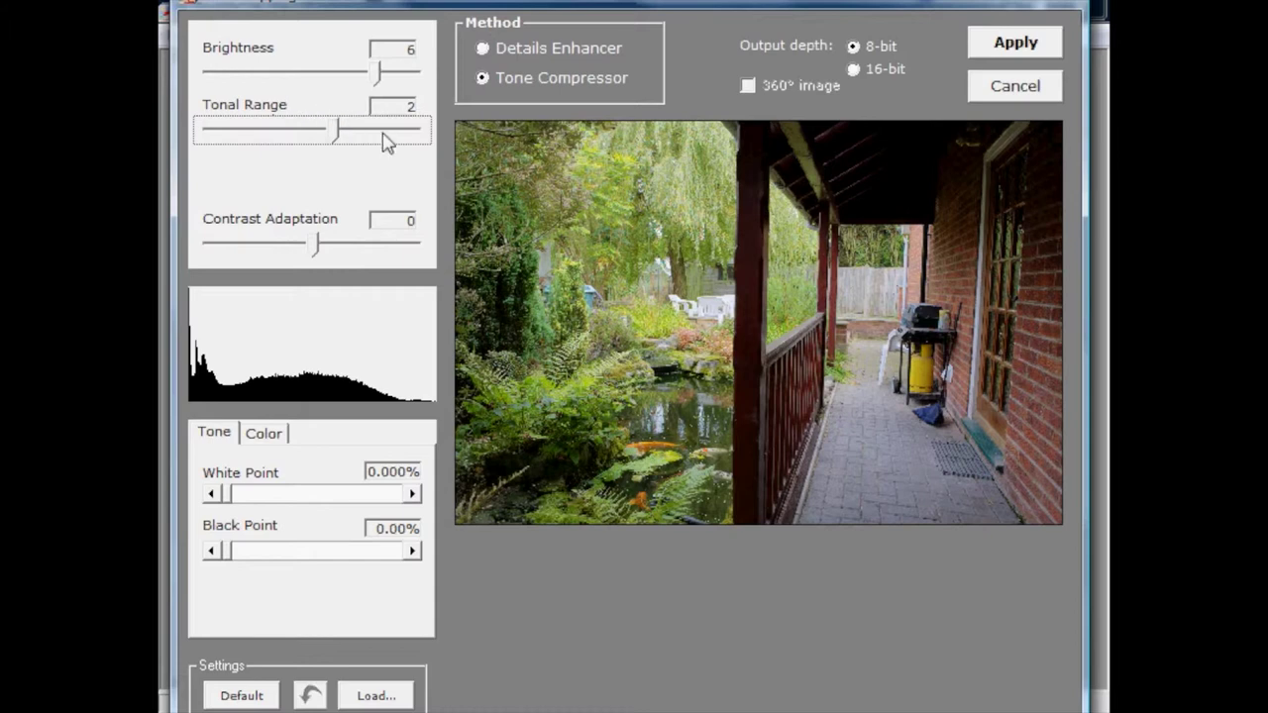
pyautogui.moveTo(377, 75)
pyautogui.mouseDown()
pyautogui.moveTo(330, 74)
pyautogui.moveTo(387, 76)
pyautogui.mouseUp()
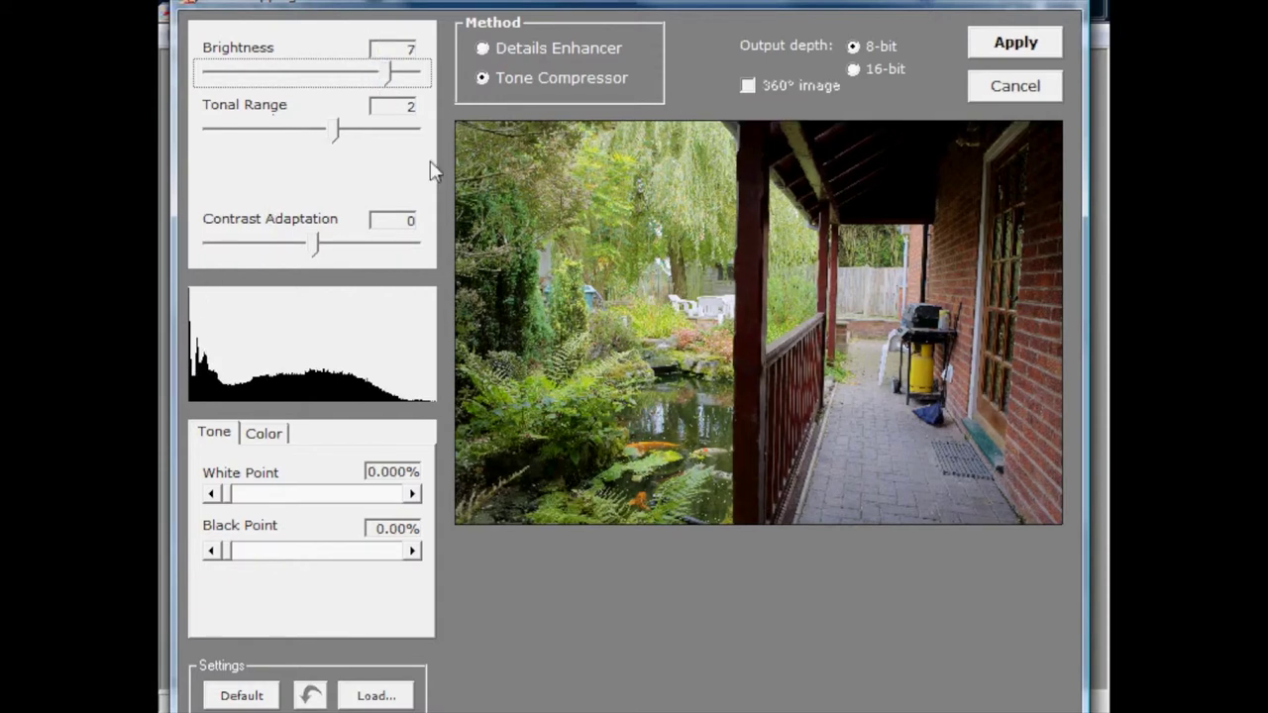
pyautogui.moveTo(335, 130); pyautogui.dragTo(358, 142)
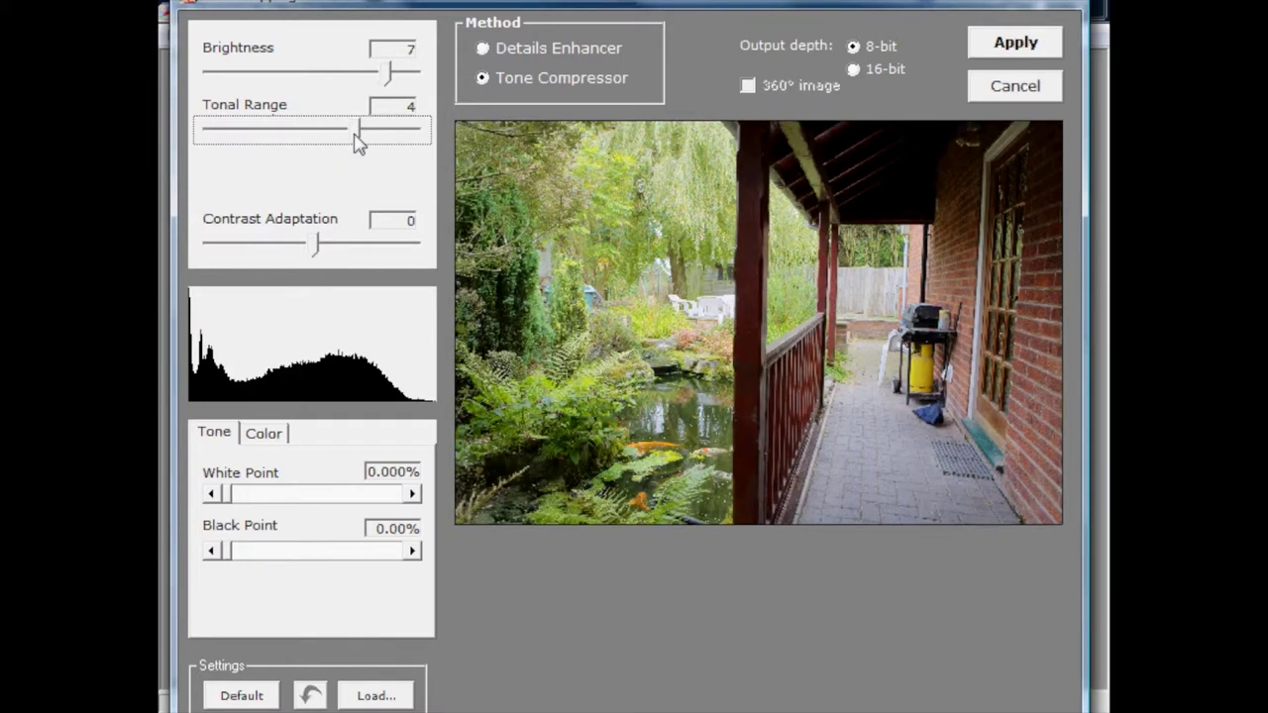
pyautogui.click(408, 73)
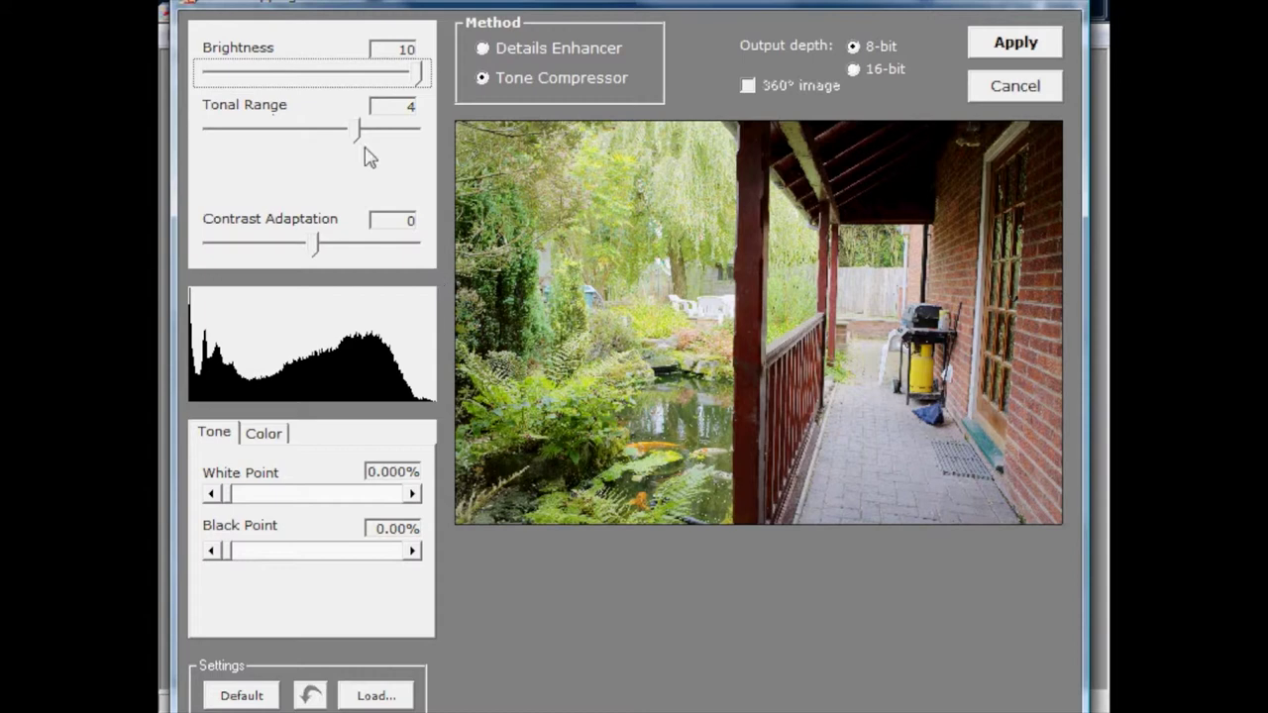
pyautogui.moveTo(358, 130); pyautogui.dragTo(426, 142)
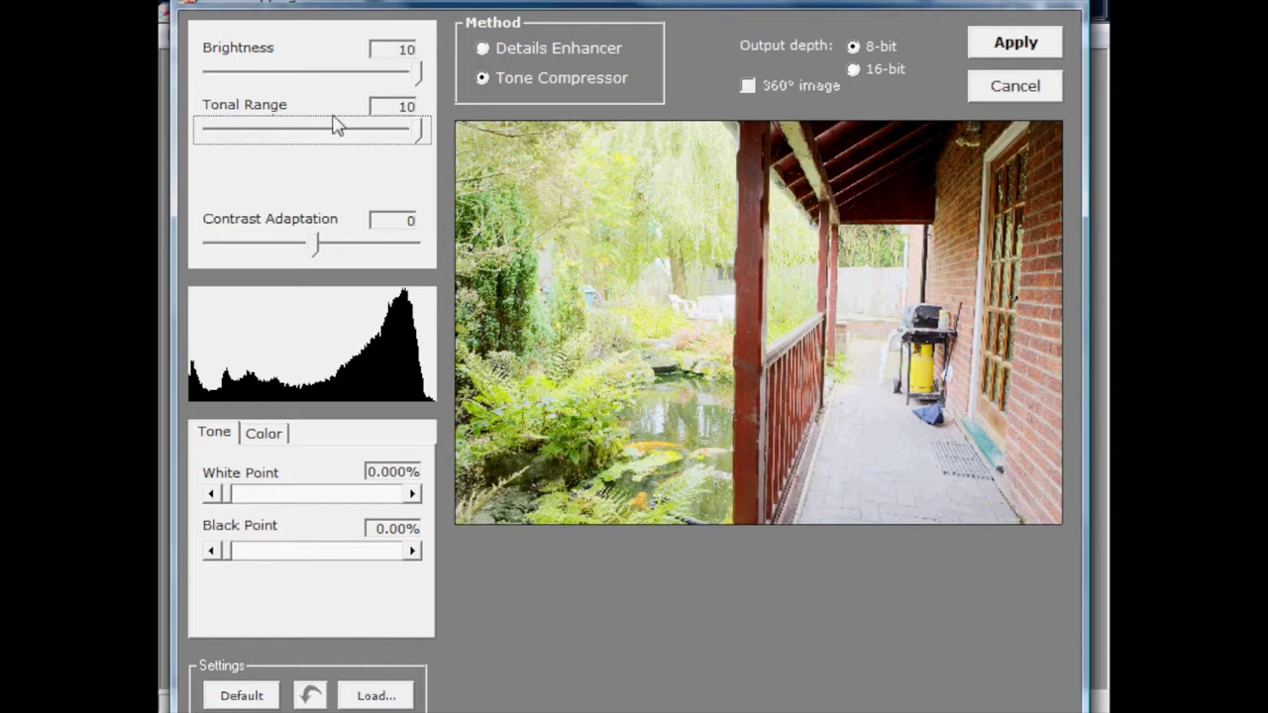
pyautogui.moveTo(317, 248)
pyautogui.mouseDown()
pyautogui.moveTo(357, 249)
pyautogui.moveTo(302, 251)
pyautogui.mouseUp()
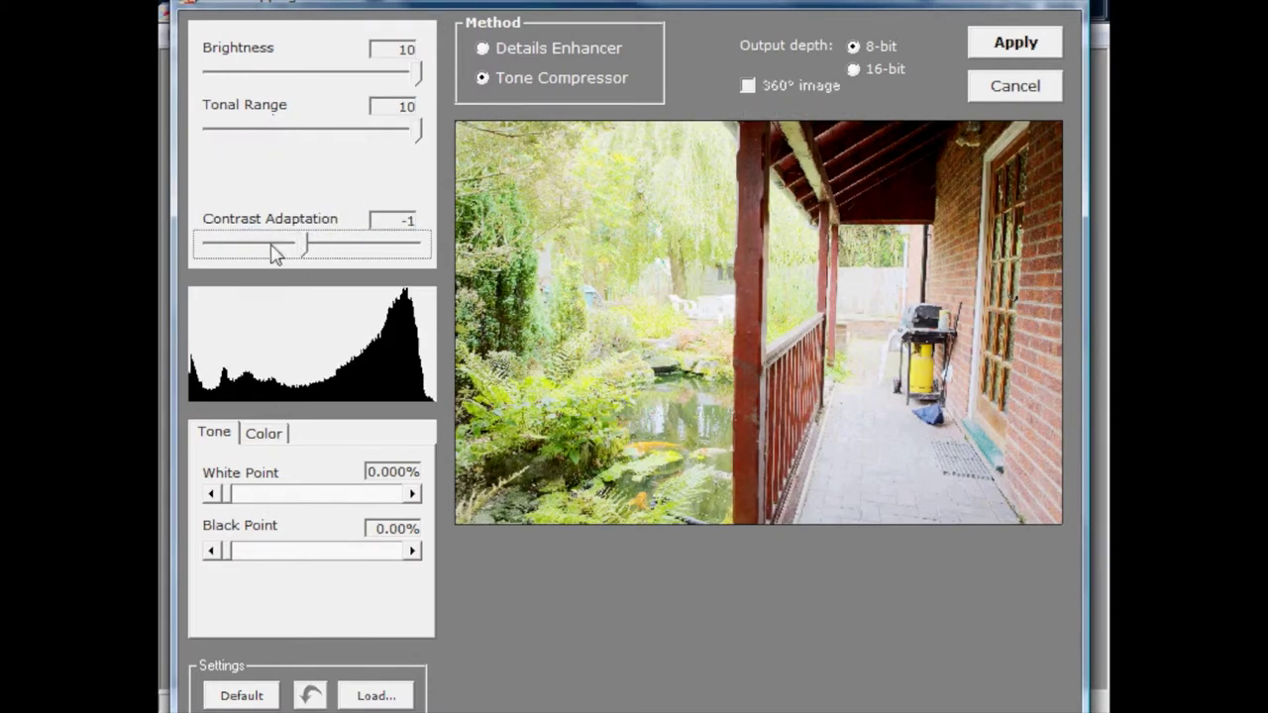
pyautogui.moveTo(294, 248); pyautogui.dragTo(265, 247)
# - Reset Tonal Range and Contrast Adaptation to 0 and set Brightness to 4
pyautogui.moveTo(413, 129); pyautogui.dragTo(367, 128)
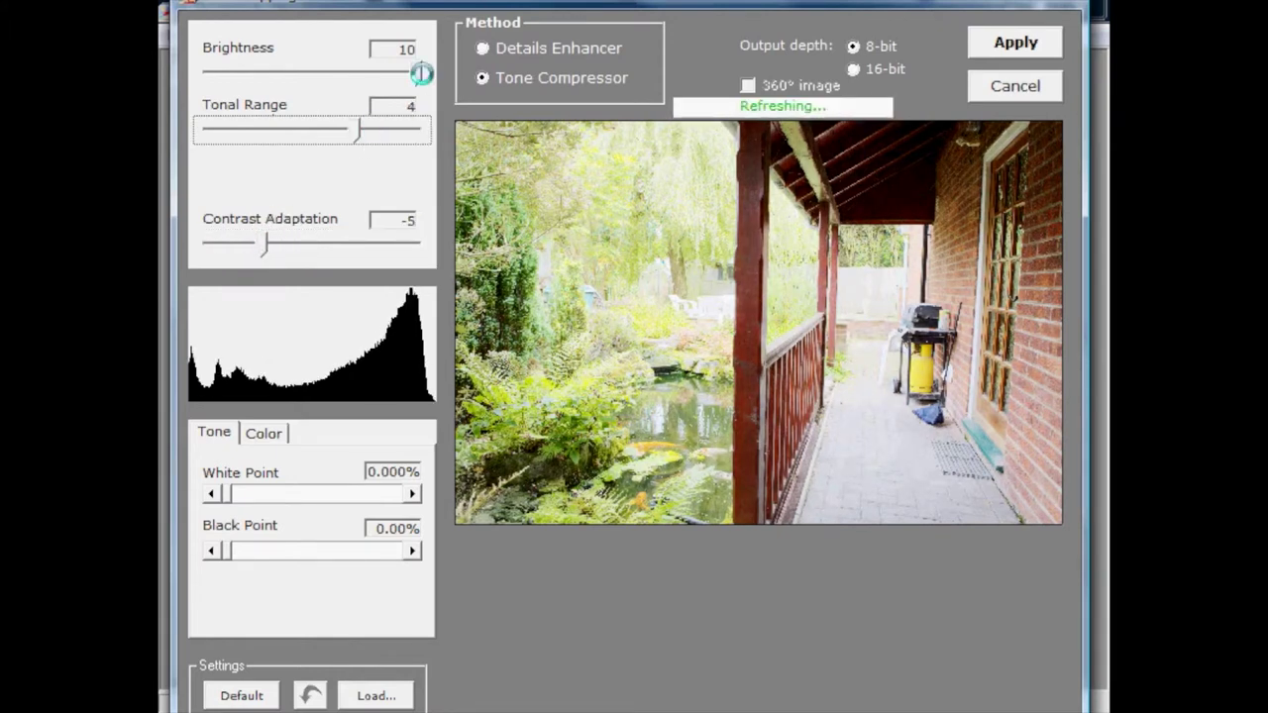
pyautogui.moveTo(416, 71); pyautogui.dragTo(369, 77)
pyautogui.moveTo(266, 247); pyautogui.dragTo(315, 254)
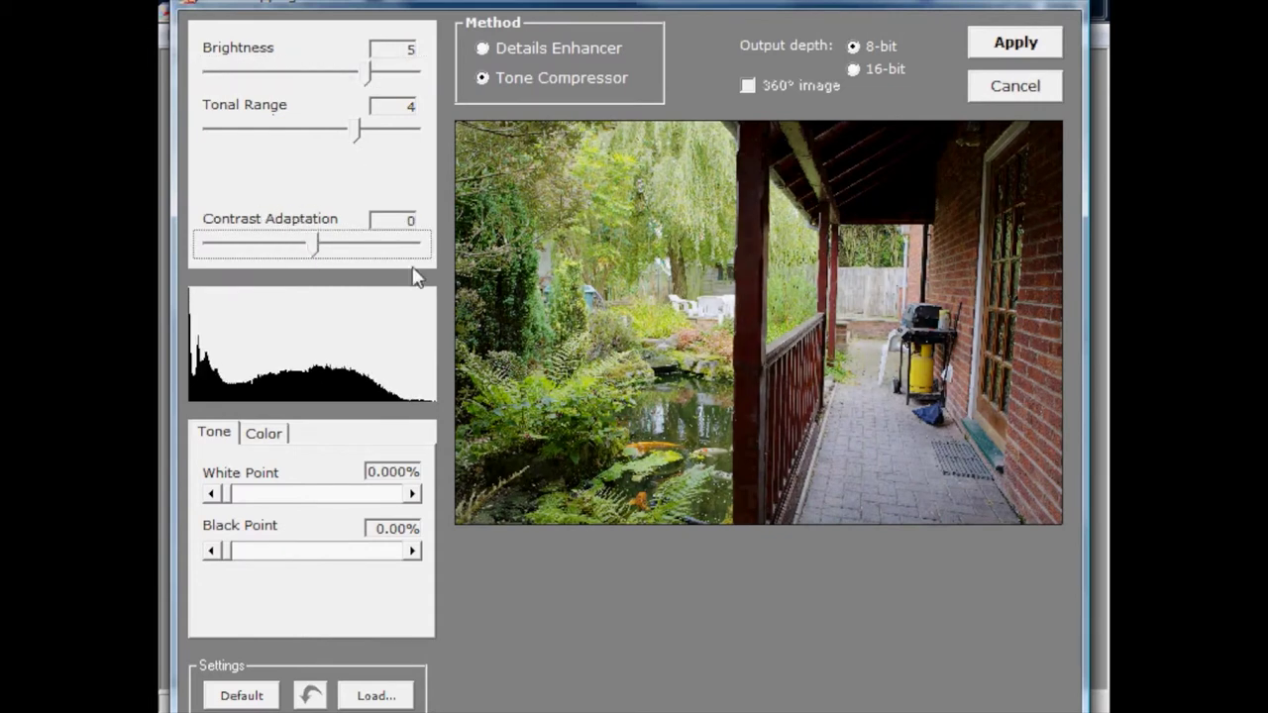
pyautogui.moveTo(368, 74); pyautogui.dragTo(316, 76)
pyautogui.moveTo(356, 137); pyautogui.dragTo(313, 129)
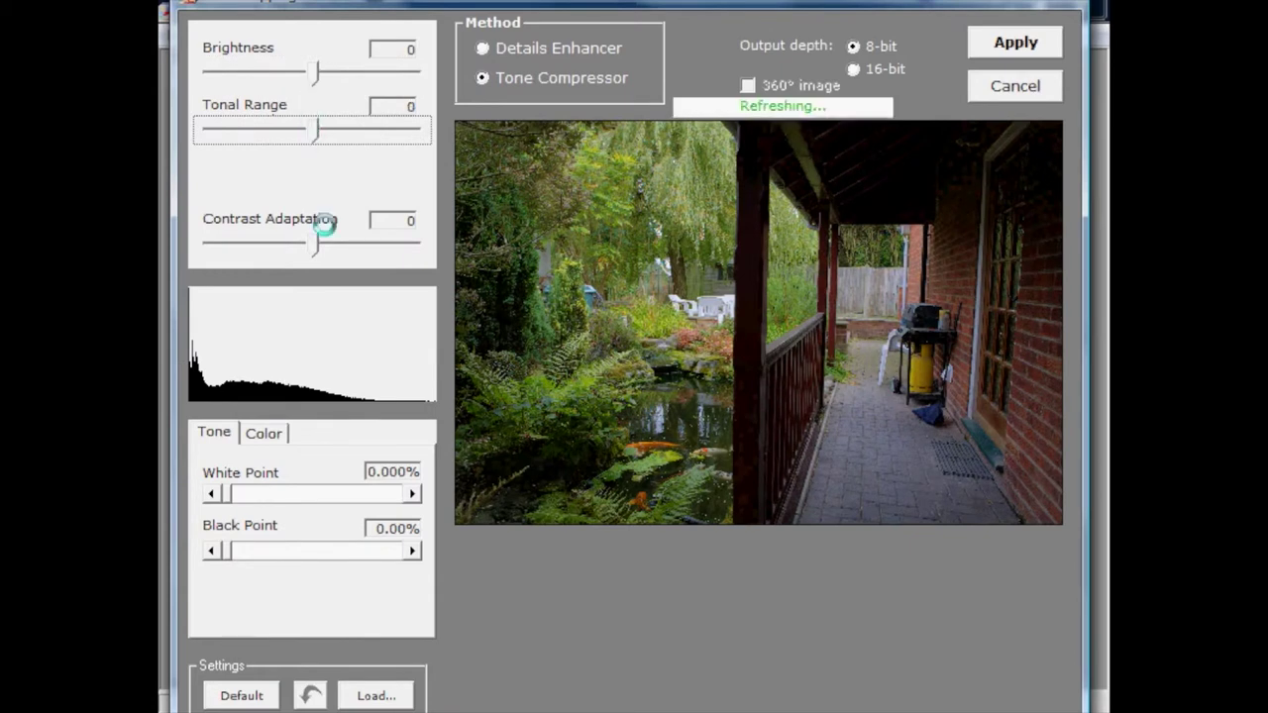
pyautogui.moveTo(322, 75); pyautogui.dragTo(357, 79)
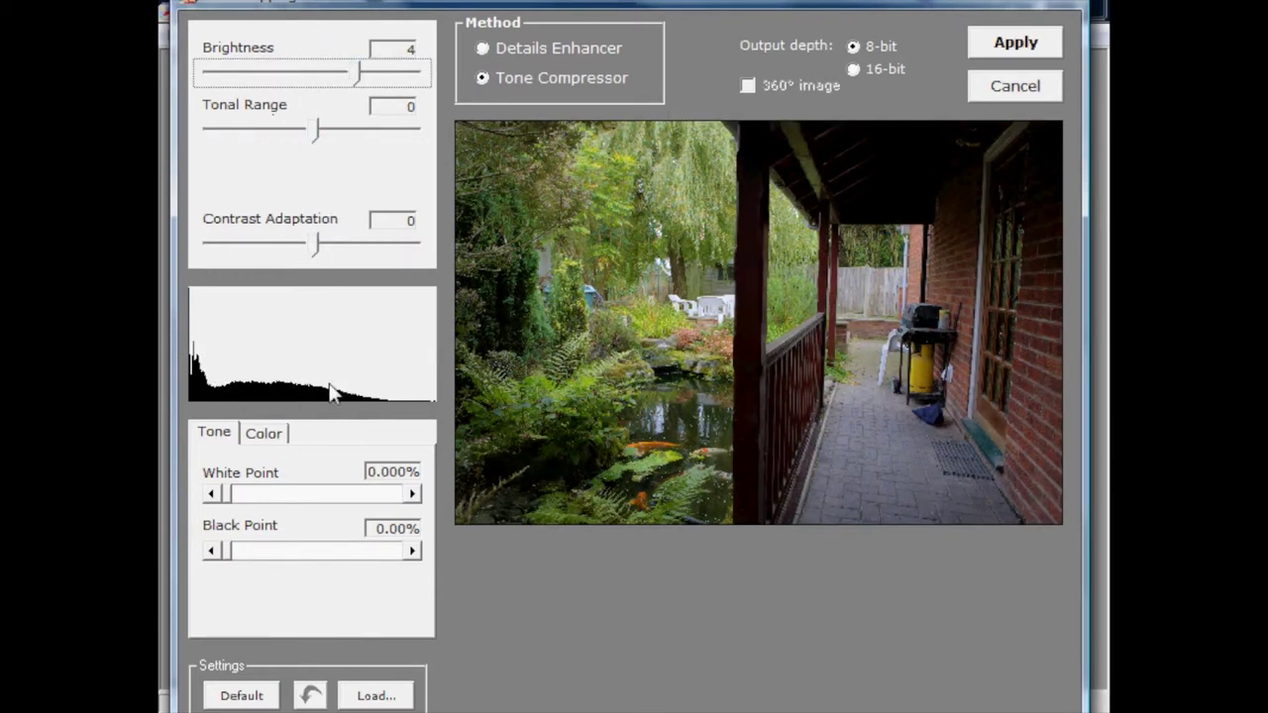
# - Adjust the Tone Compressor to Brightness 5 and Tonal Range 3 for the garden image
pyautogui.moveTo(359, 73); pyautogui.dragTo(380, 79)
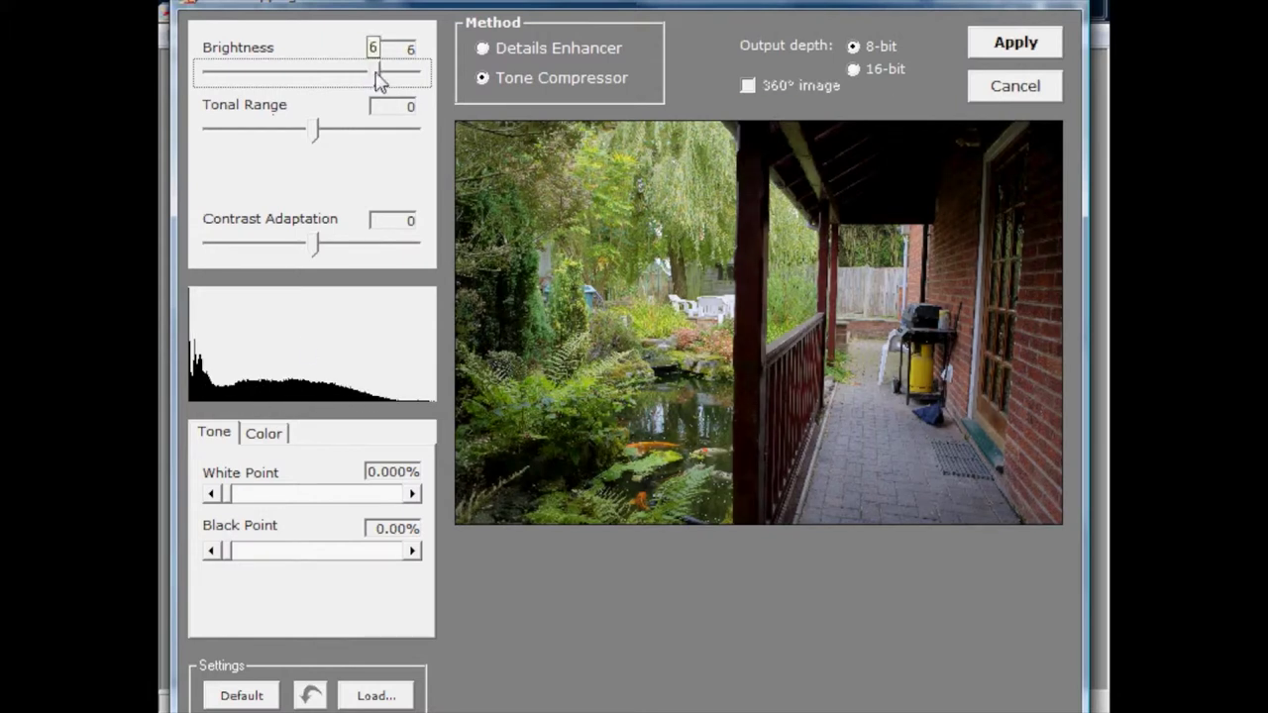
pyautogui.moveTo(313, 139); pyautogui.dragTo(347, 133)
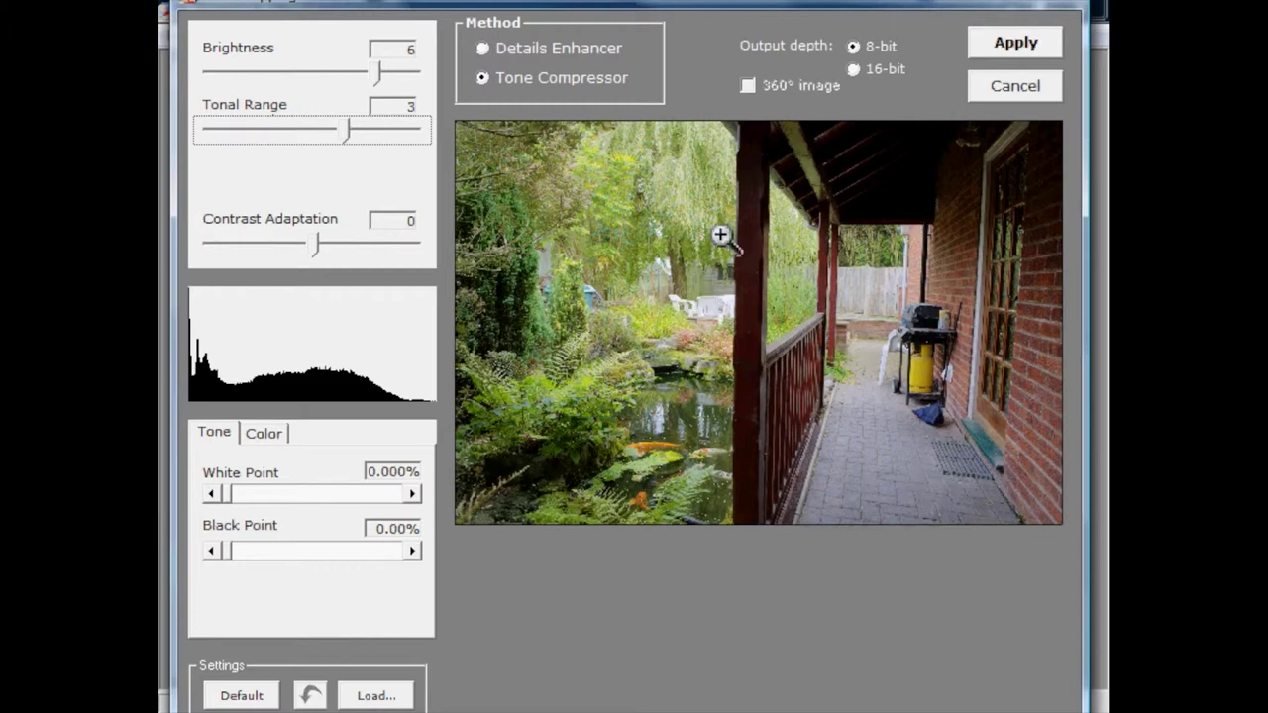
pyautogui.moveTo(377, 73); pyautogui.dragTo(368, 72)
pyautogui.moveTo(339, 130); pyautogui.dragTo(352, 132)
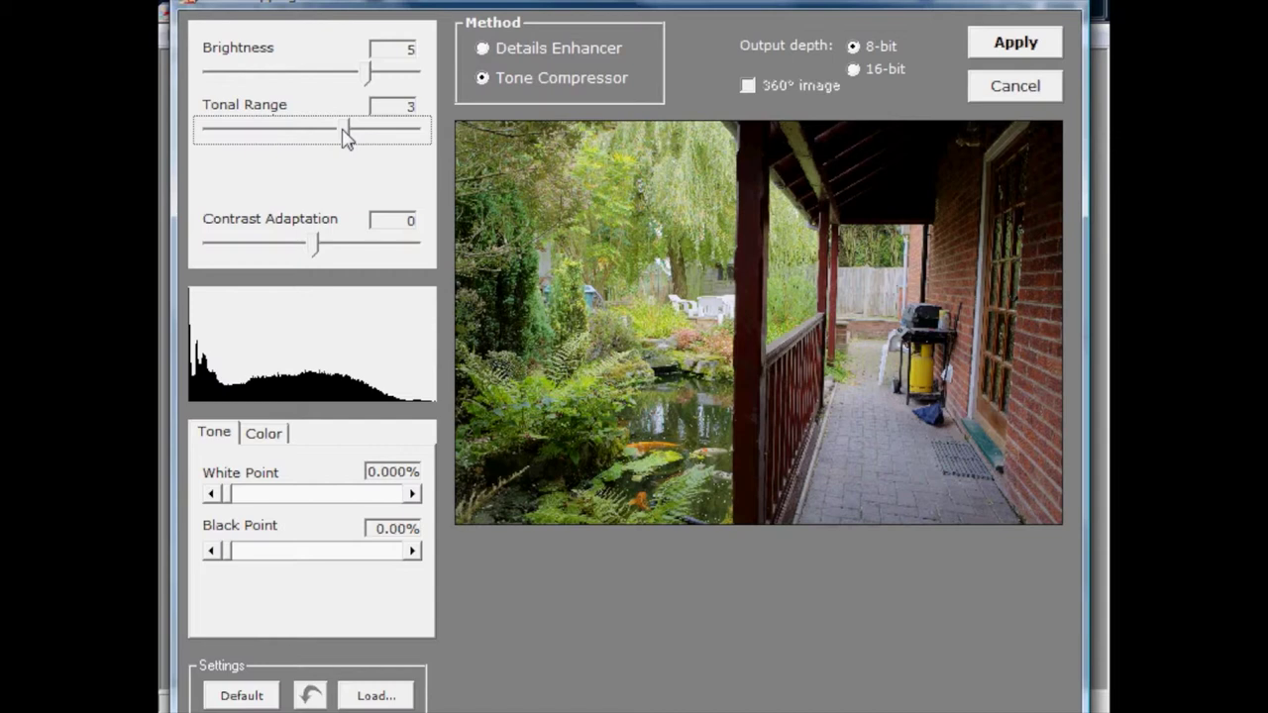
pyautogui.moveTo(369, 73)
pyautogui.mouseDown()
pyautogui.moveTo(358, 71)
pyautogui.moveTo(367, 83)
pyautogui.mouseUp()
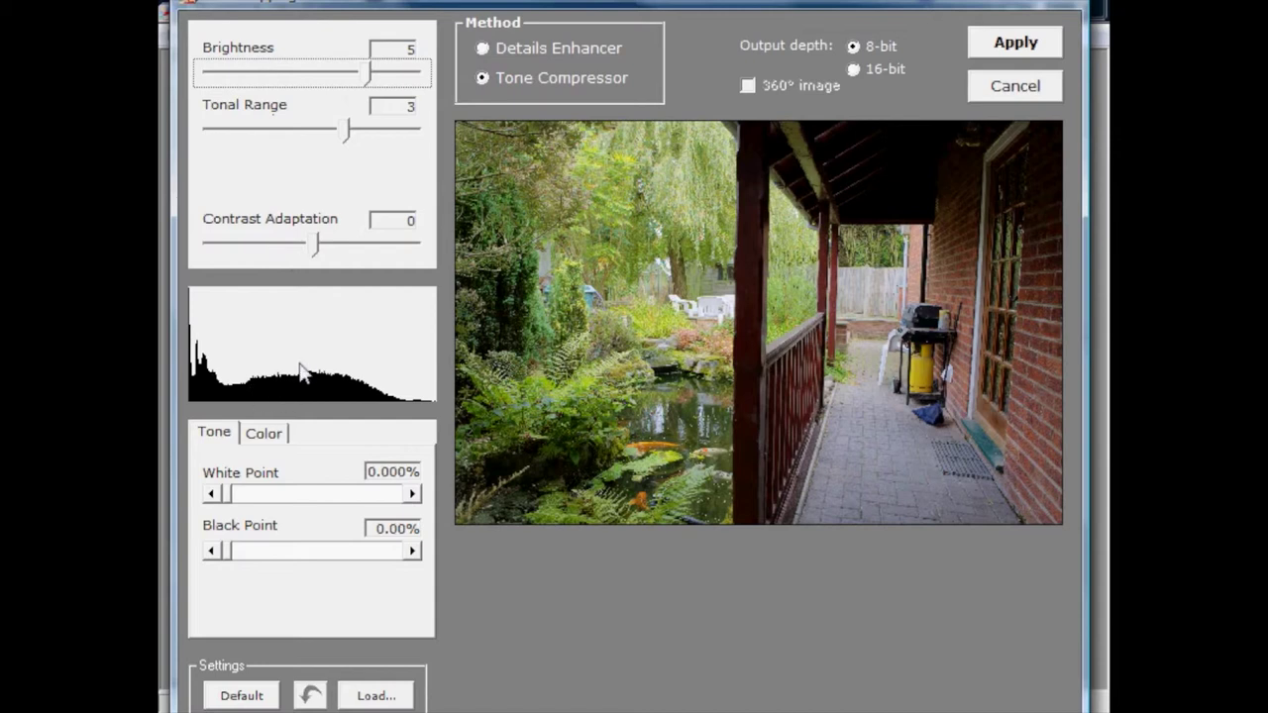
# - Try Contrast Adaptation at the extremes of 10 and -10, and return it to 0
pyautogui.moveTo(315, 252); pyautogui.dragTo(421, 242)
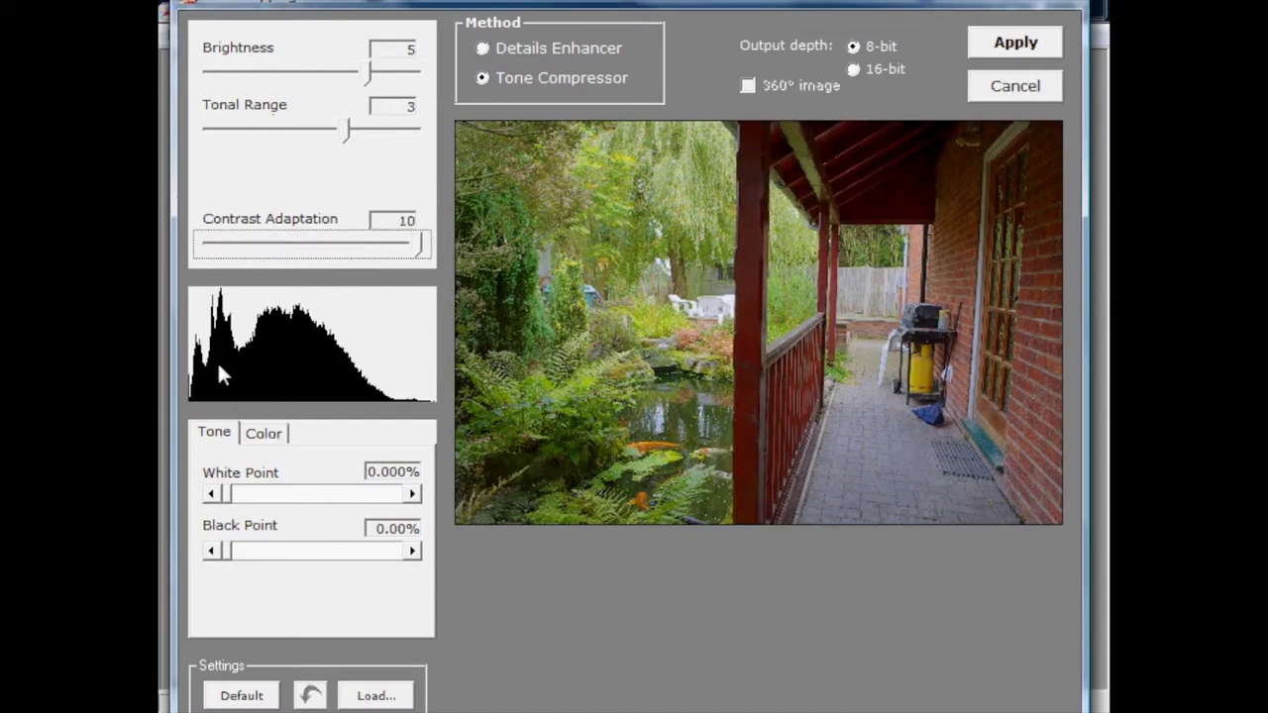
pyautogui.moveTo(419, 248); pyautogui.dragTo(197, 254)
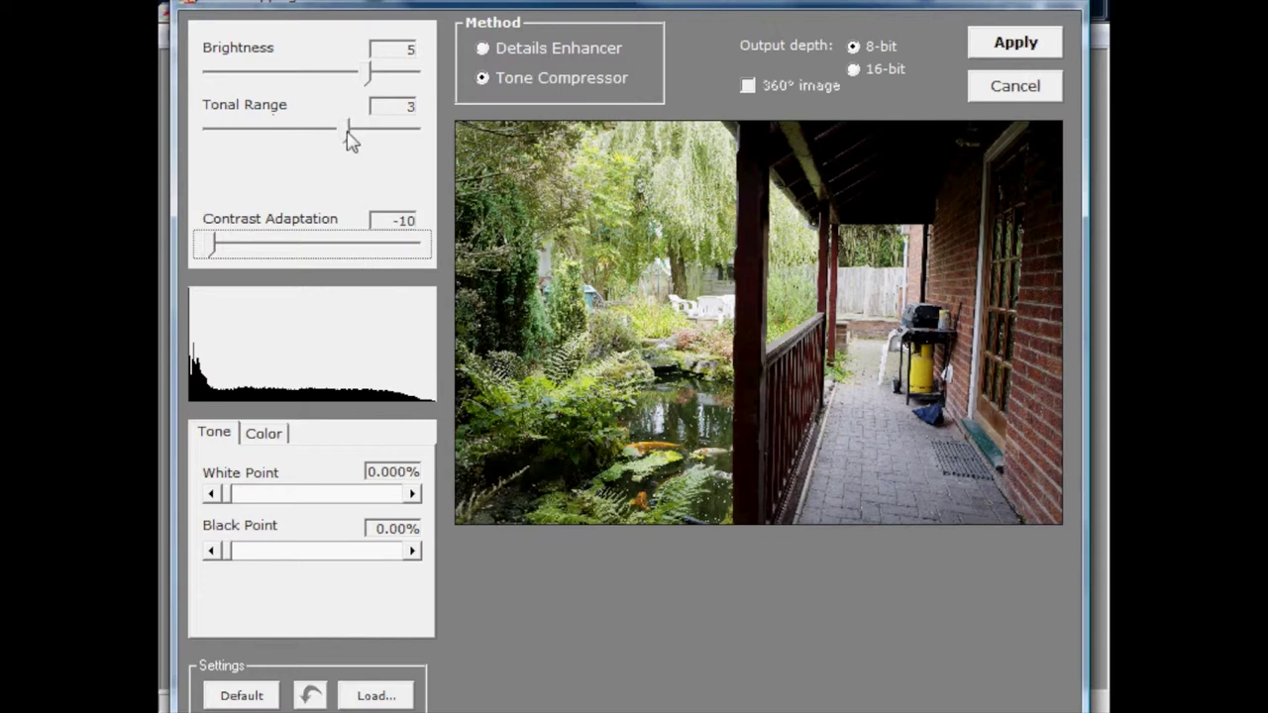
pyautogui.click(220, 250)
pyautogui.moveTo(222, 253); pyautogui.dragTo(317, 256)
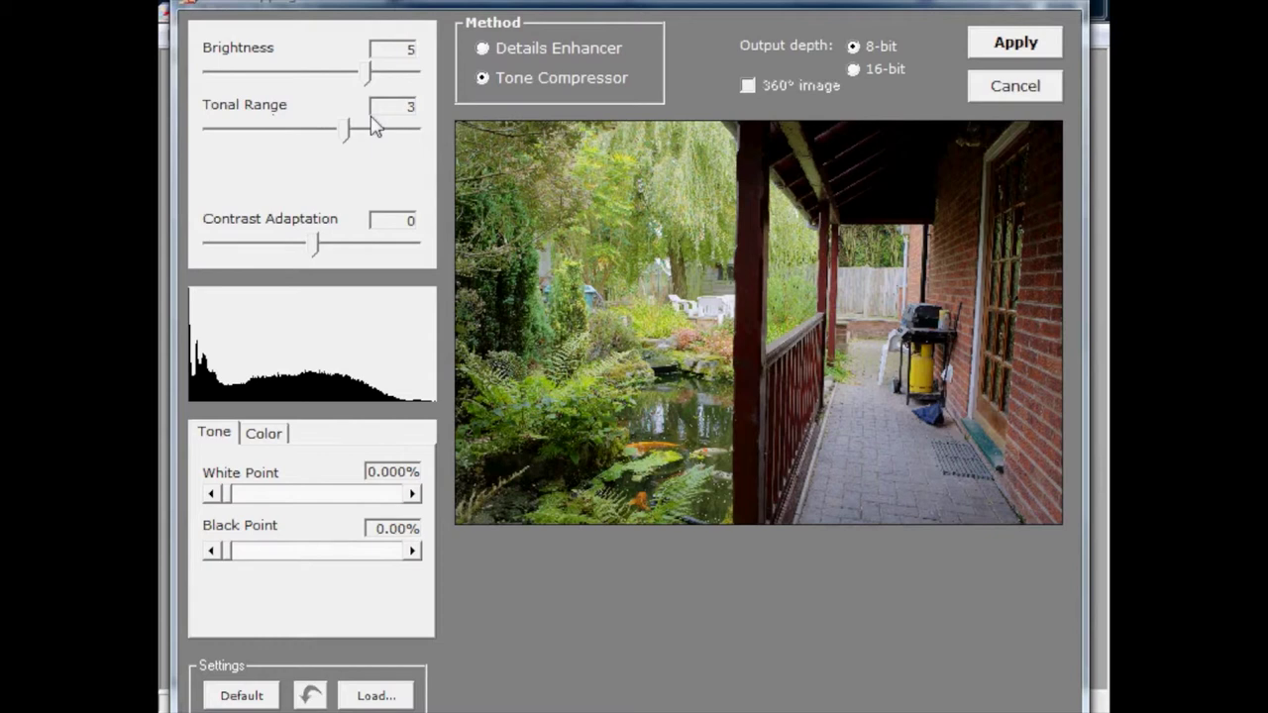
# - Switch to the Details Enhancer and try Luminosity -10, Color Saturation 49, Very Low Light Smoothing and Strength 1
pyautogui.click(552, 48)
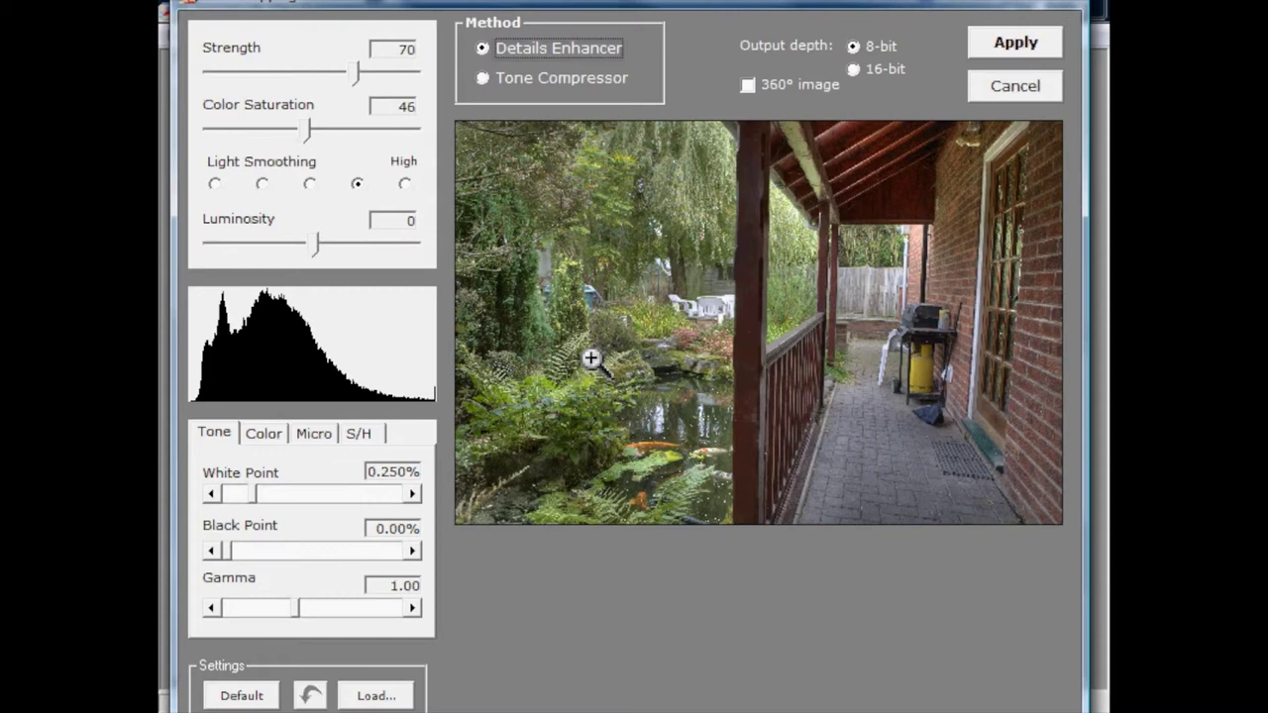
pyautogui.moveTo(313, 246); pyautogui.dragTo(212, 243)
pyautogui.moveTo(306, 138)
pyautogui.mouseDown()
pyautogui.moveTo(270, 137)
pyautogui.moveTo(314, 131)
pyautogui.mouseUp()
pyautogui.click(216, 185)
pyautogui.moveTo(356, 72); pyautogui.dragTo(210, 73)
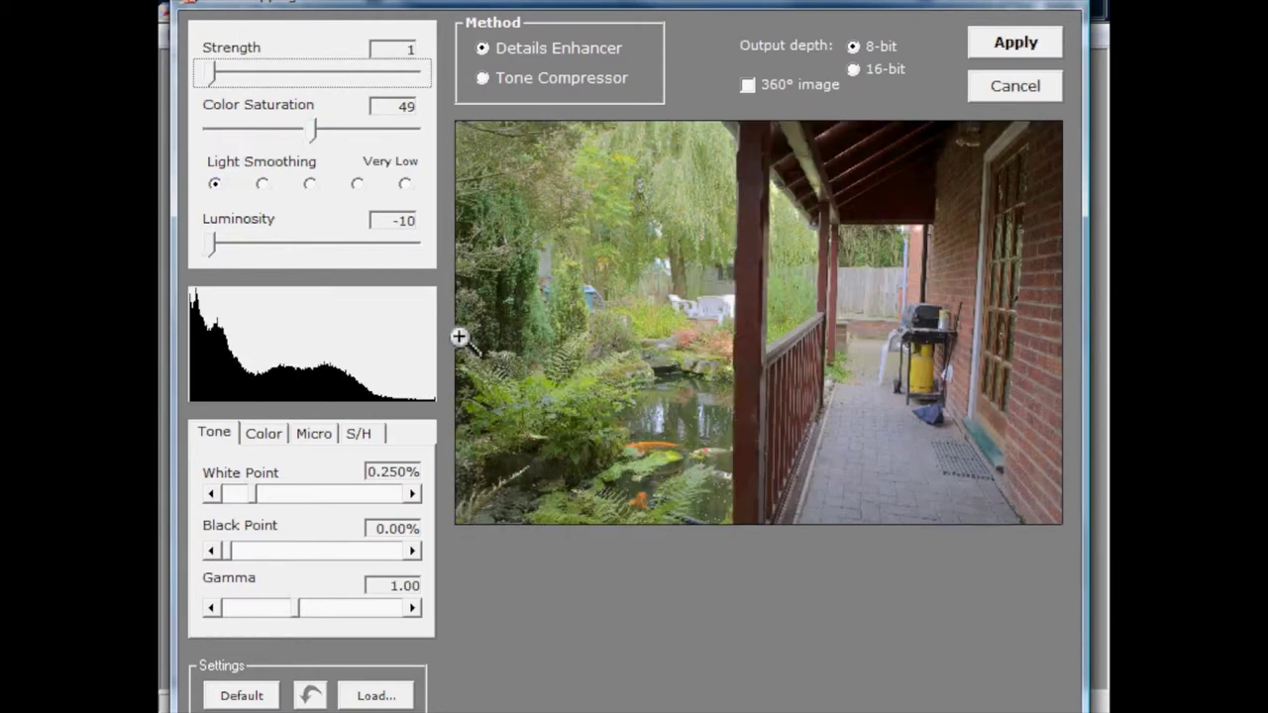
# - Set the Details Enhancer's Luminosity to 0 and Color Saturation to 25
pyautogui.click(215, 241)
pyautogui.moveTo(220, 251); pyautogui.dragTo(314, 255)
pyautogui.moveTo(311, 130); pyautogui.dragTo(256, 129)
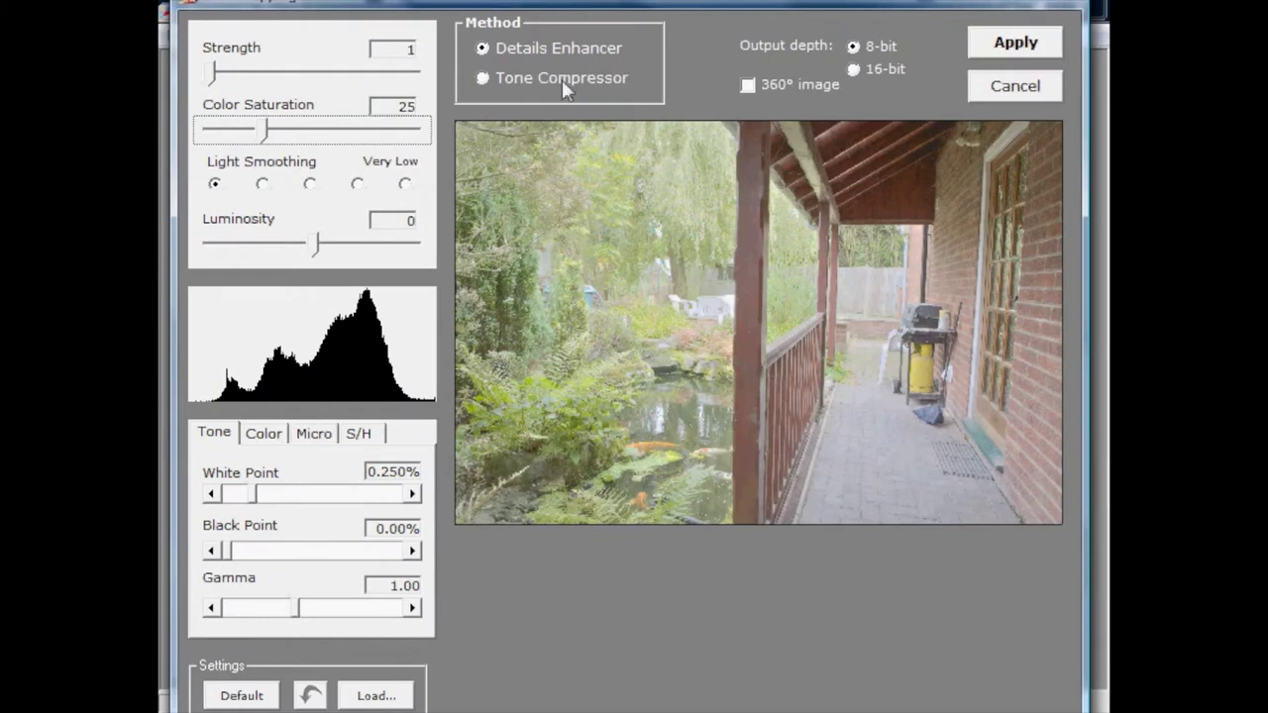
# - Switch back to the Tone Compressor and try Contrast Adaptation -10, Tonal Range 10 and Brightness 10
pyautogui.click(593, 72)
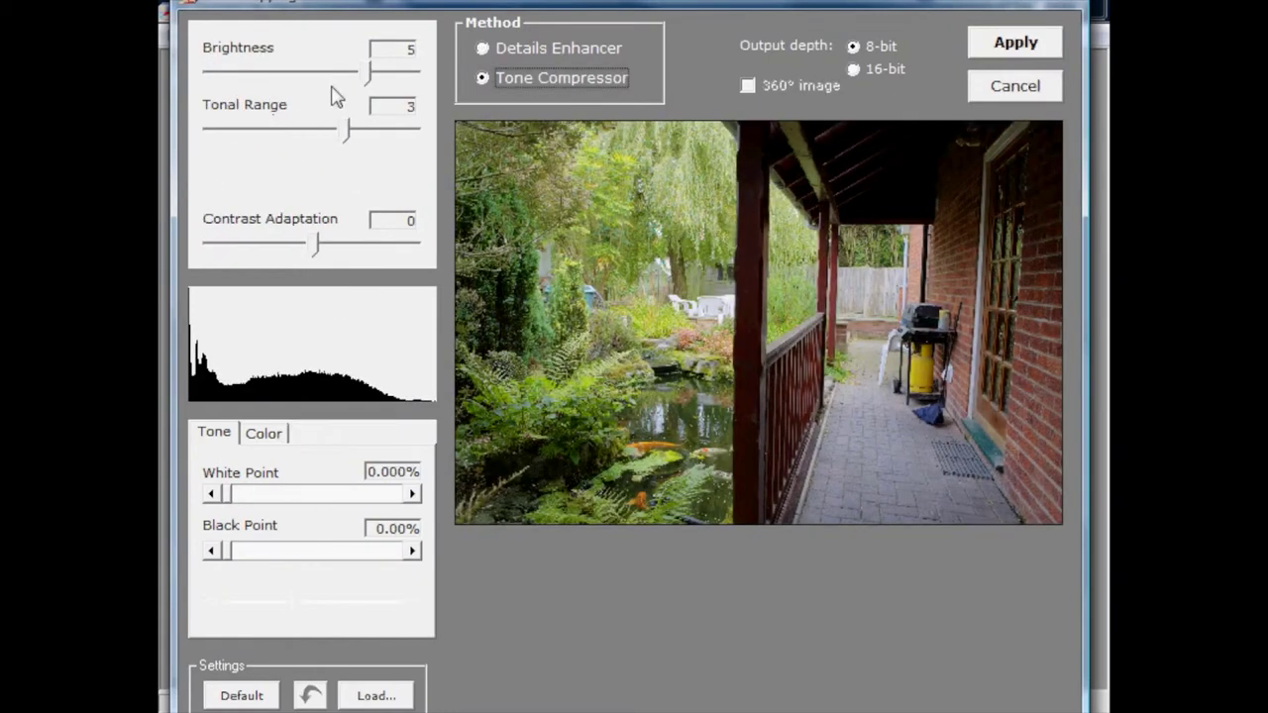
pyautogui.moveTo(367, 73); pyautogui.dragTo(315, 73)
pyautogui.moveTo(313, 246); pyautogui.dragTo(168, 226)
pyautogui.moveTo(346, 130); pyautogui.dragTo(420, 129)
pyautogui.moveTo(340, 73); pyautogui.dragTo(420, 74)
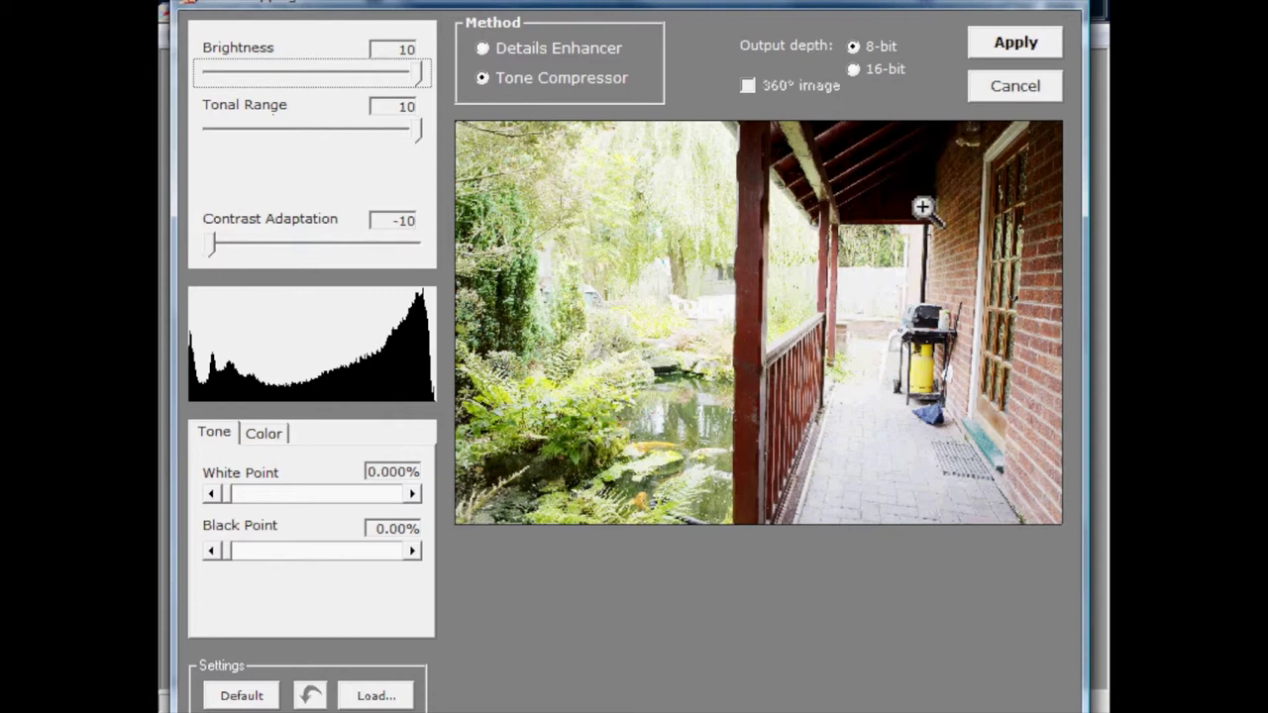
# - Switch to the Details Enhancer method and restore its default settings
pyautogui.click(483, 49)
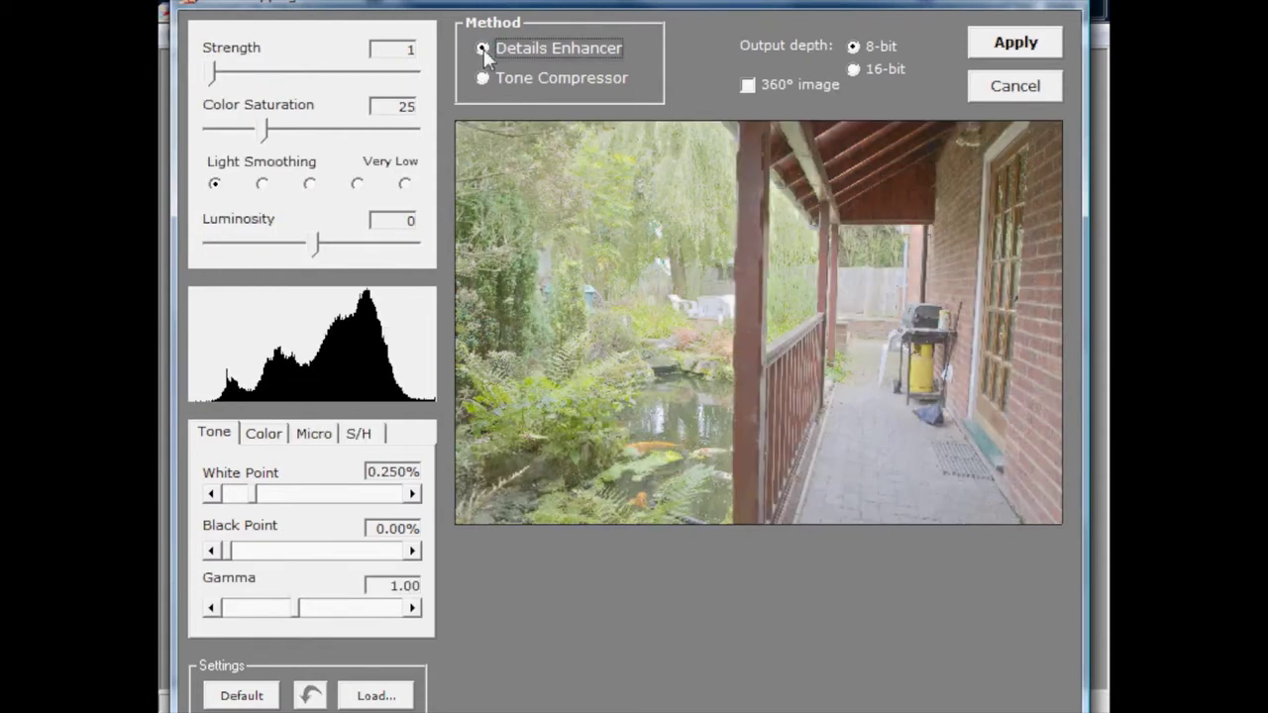
pyautogui.click(241, 696)
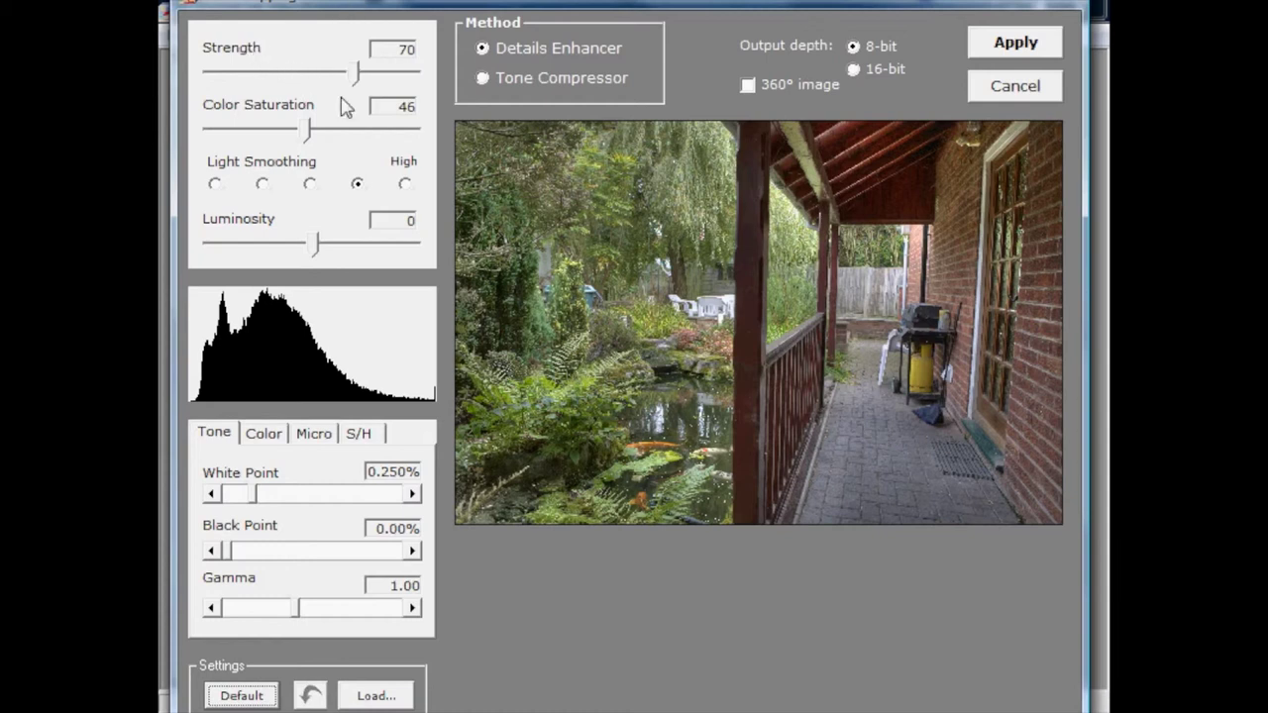
# - Try reducing the Details Enhancer's Strength to 46 and 37, and return it to 70
pyautogui.moveTo(355, 72); pyautogui.dragTo(297, 73)
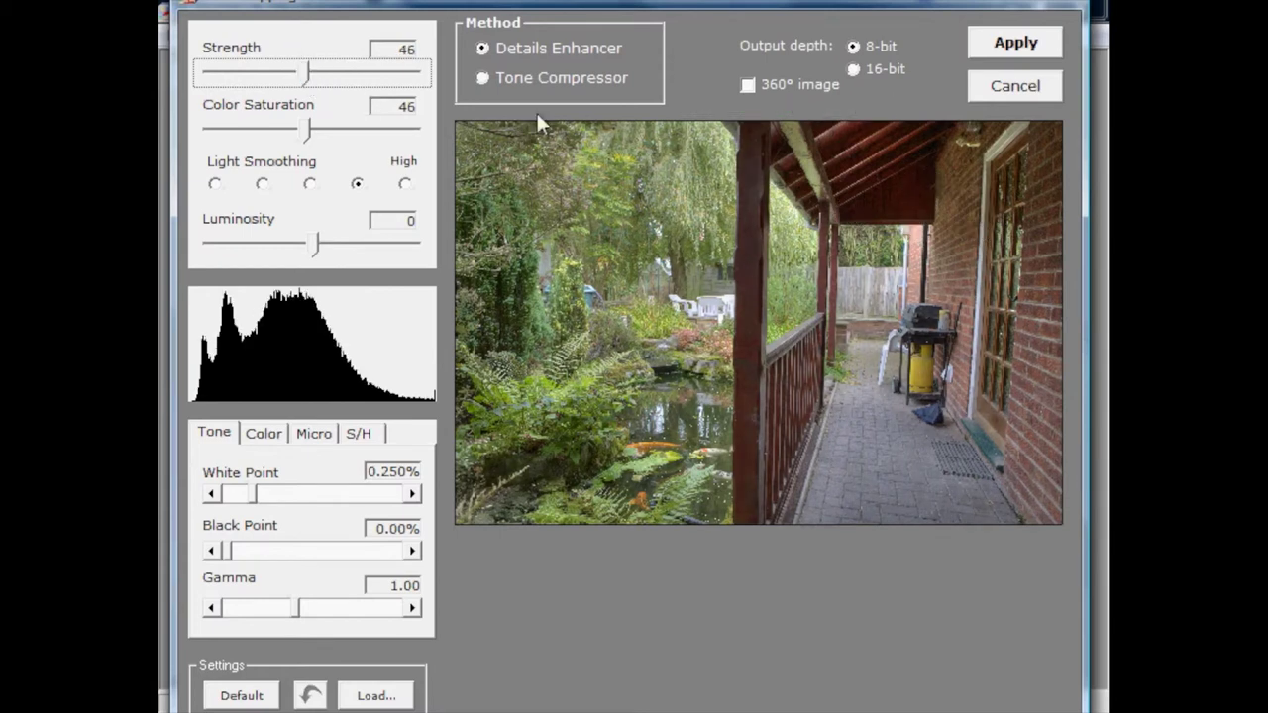
pyautogui.moveTo(307, 77); pyautogui.dragTo(286, 77)
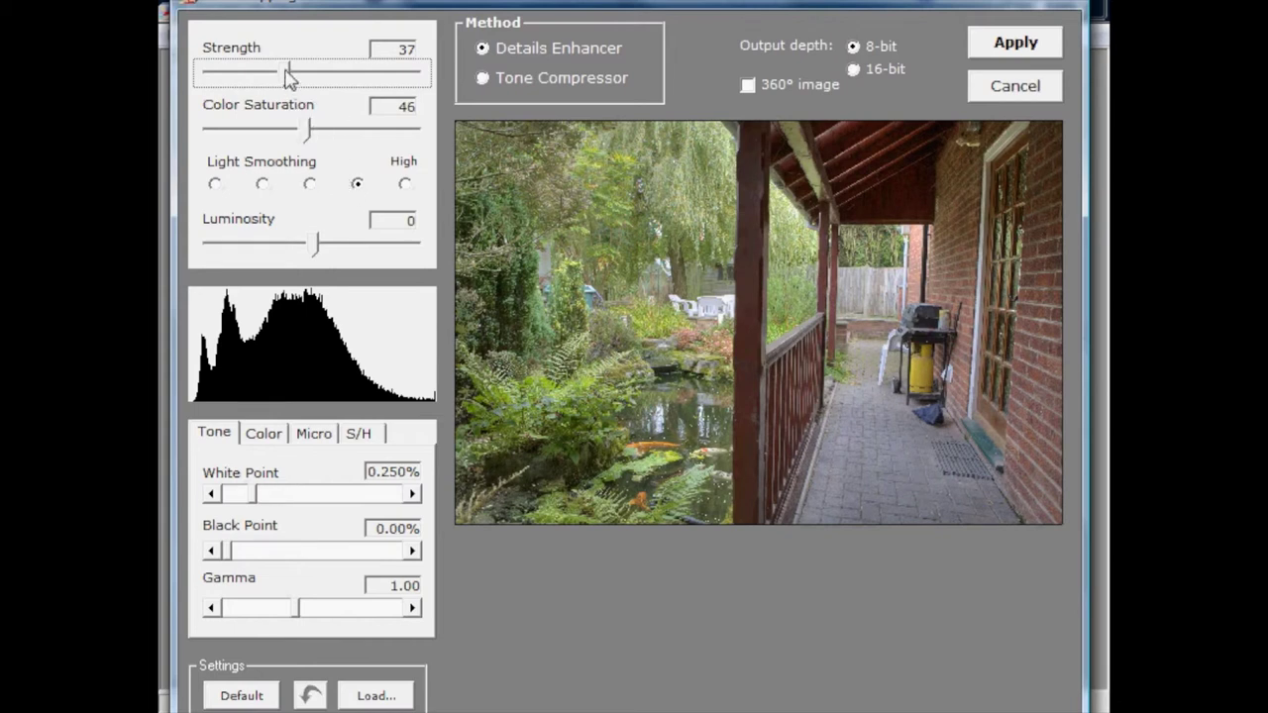
pyautogui.moveTo(287, 76); pyautogui.dragTo(357, 77)
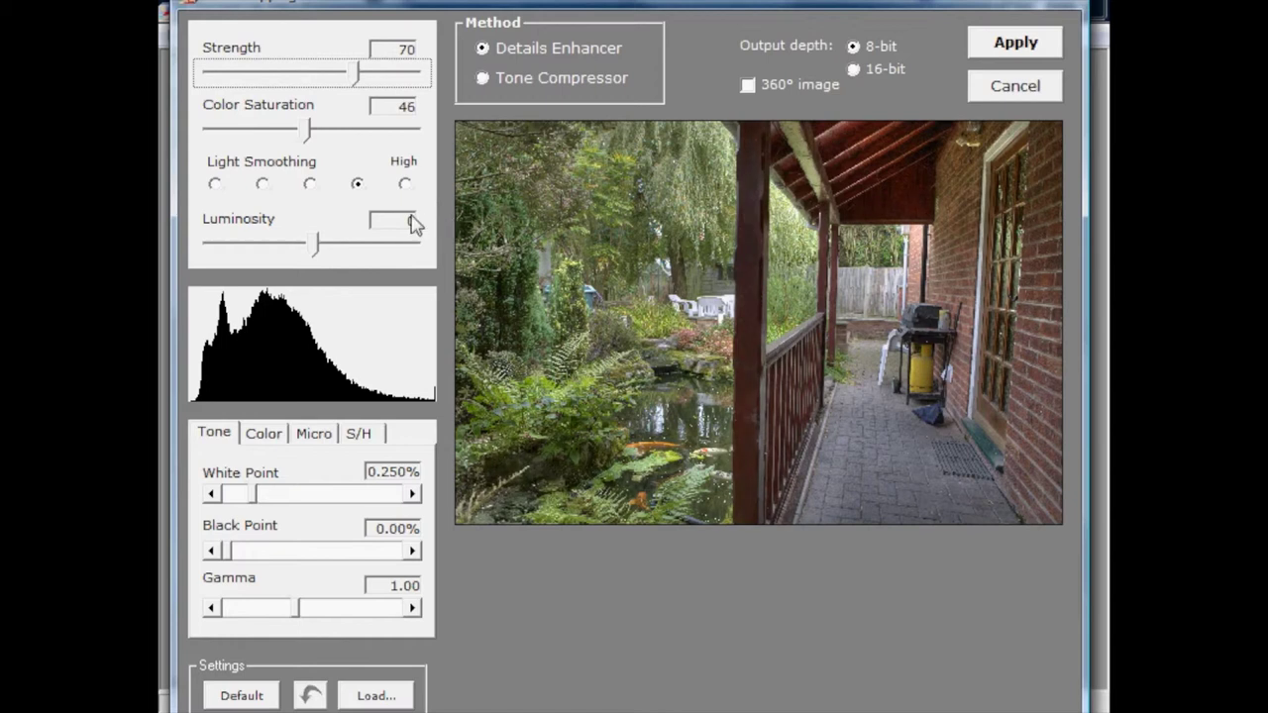
# - Compare the Light Smoothing levels from Very Low to Very High on the garden image, return to High and restore the defaults
pyautogui.click(216, 186)
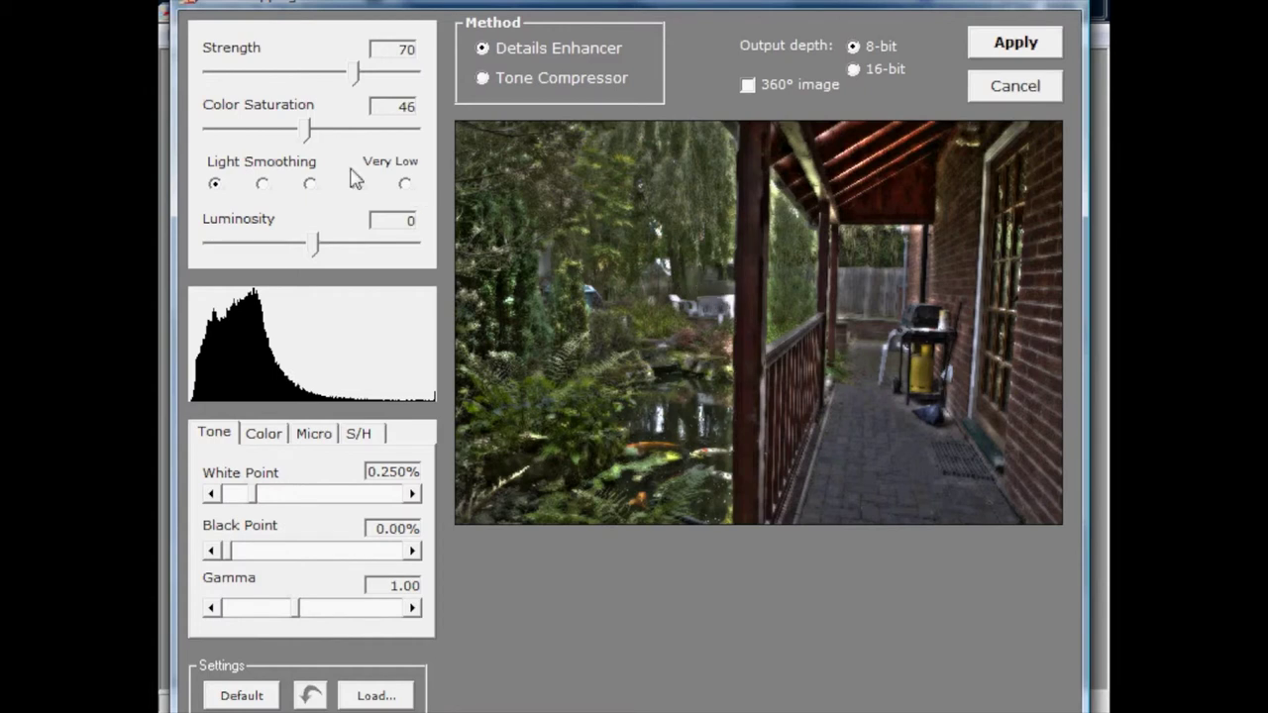
pyautogui.click(263, 184)
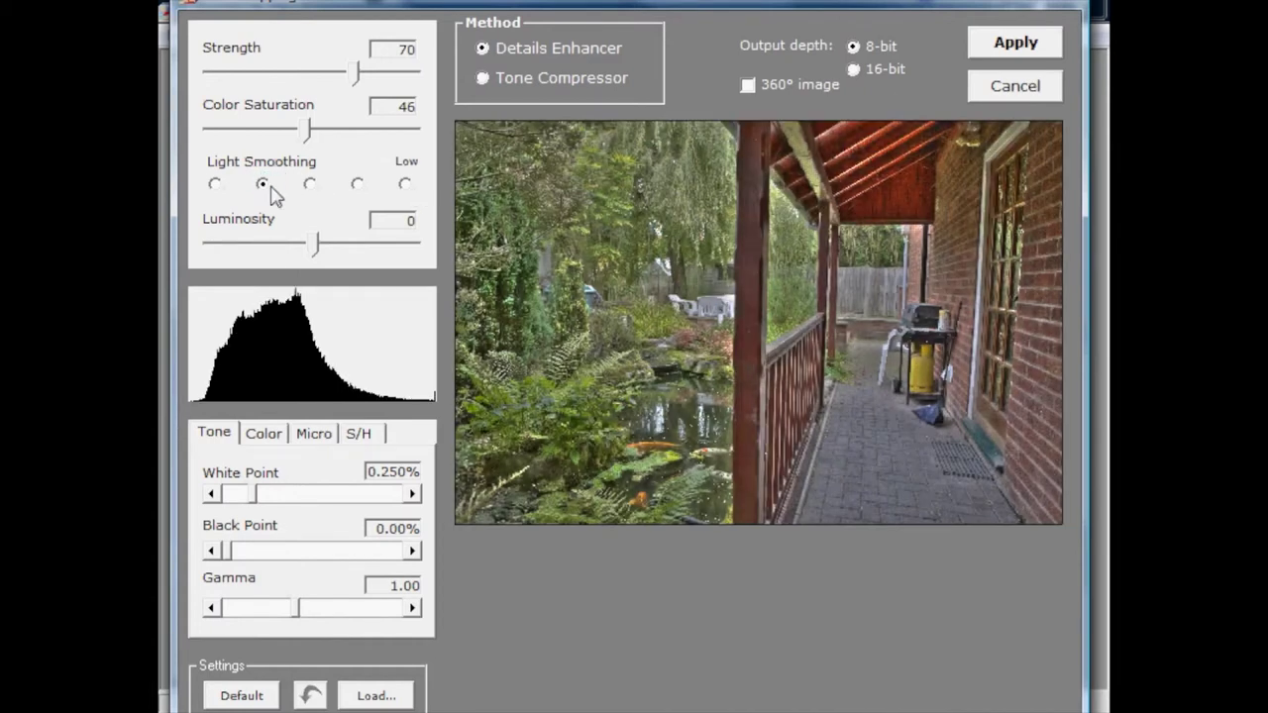
pyautogui.click(310, 184)
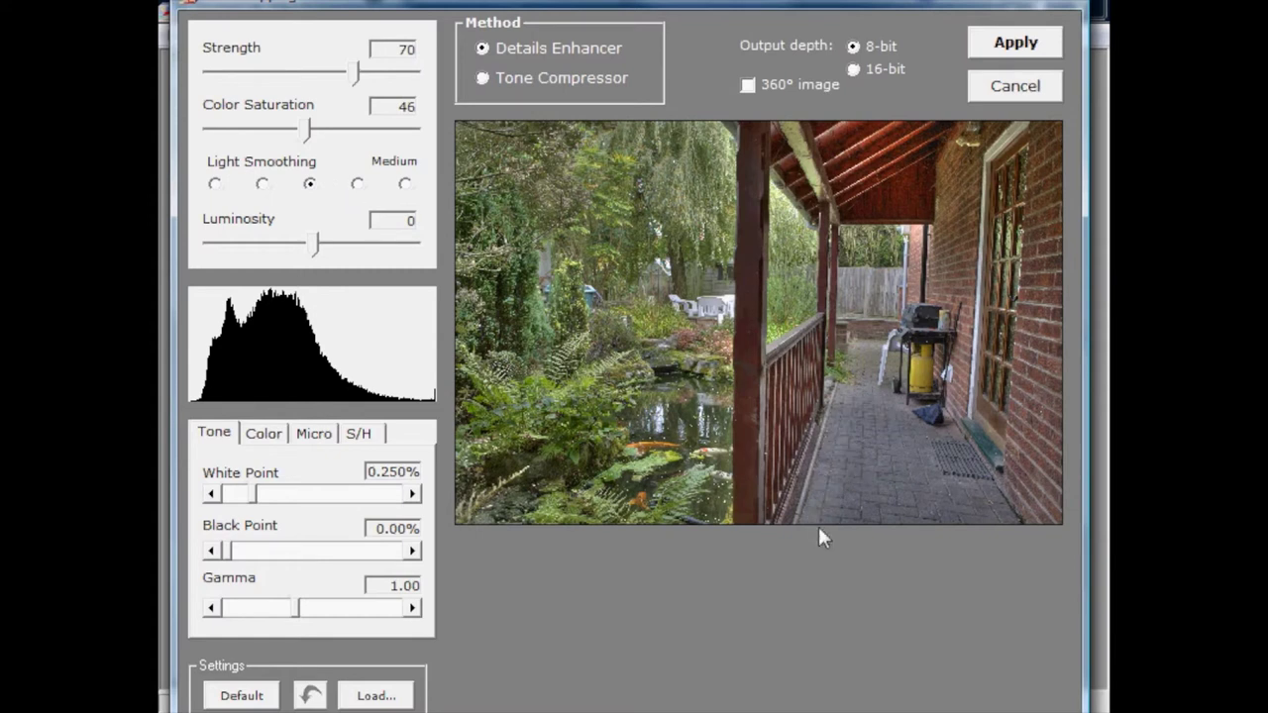
pyautogui.click(263, 185)
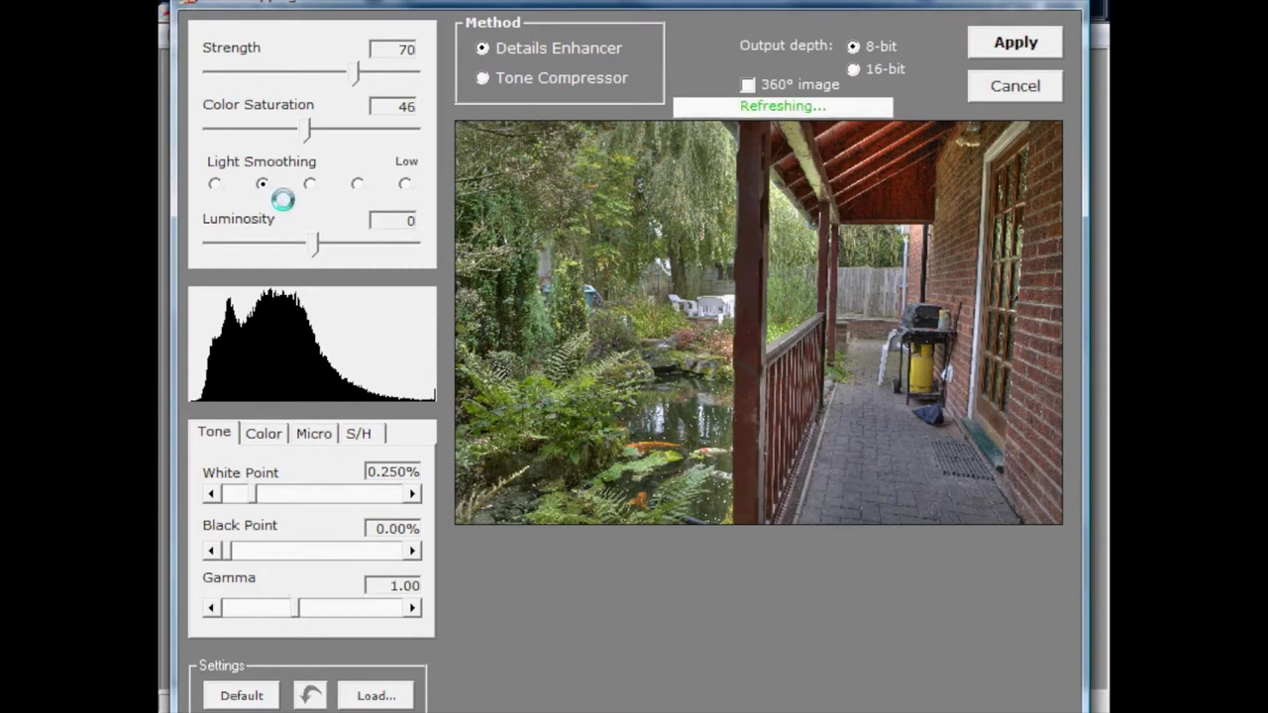
pyautogui.click(214, 184)
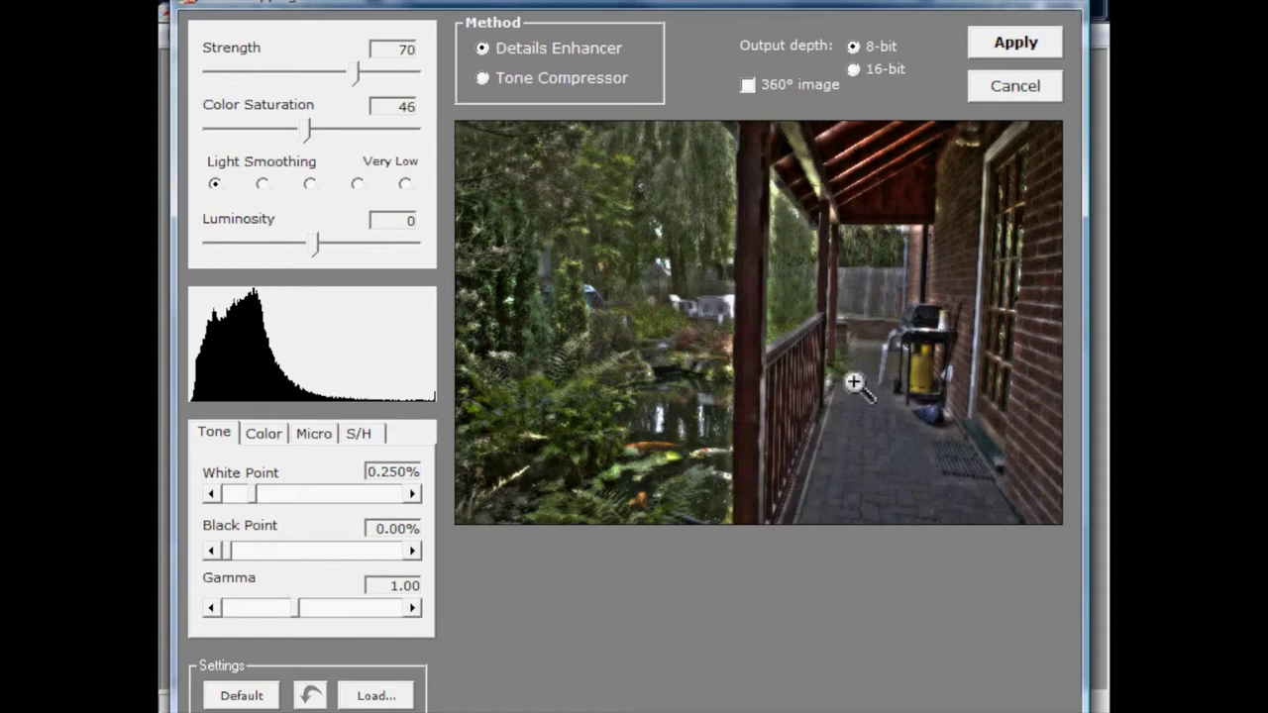
pyautogui.click(263, 186)
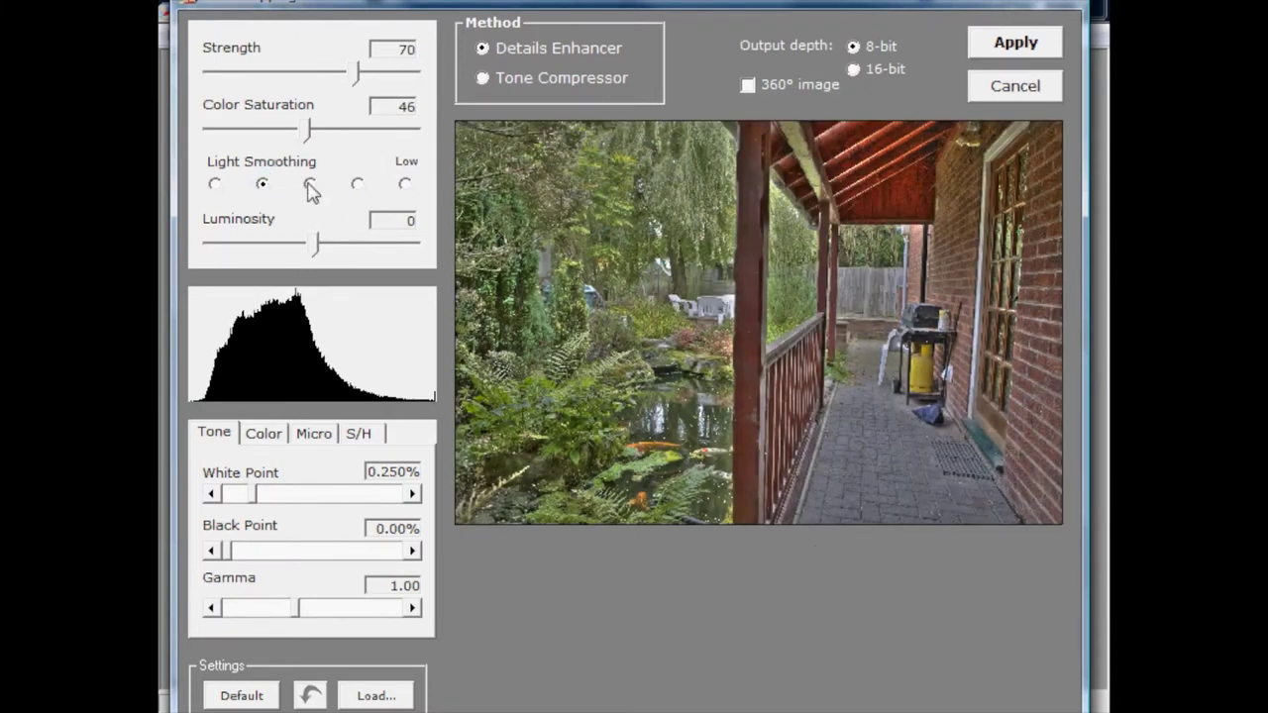
pyautogui.click(310, 184)
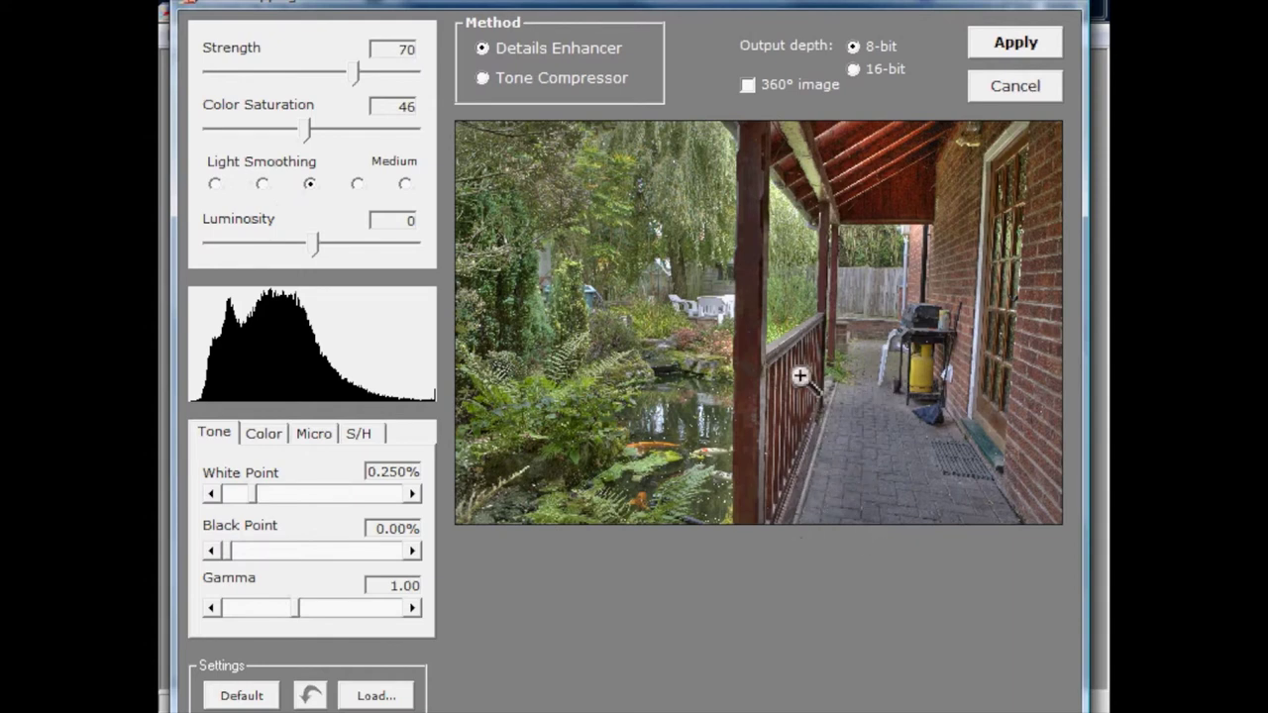
pyautogui.click(355, 181)
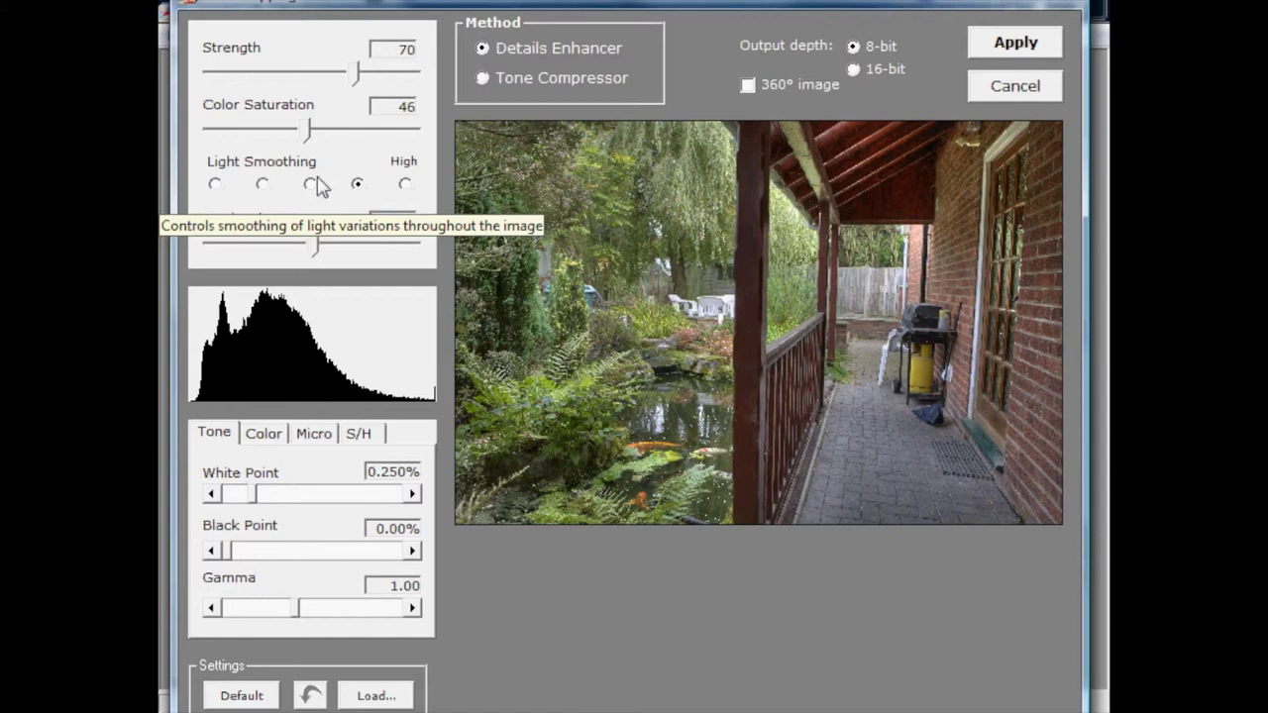
pyautogui.click(405, 185)
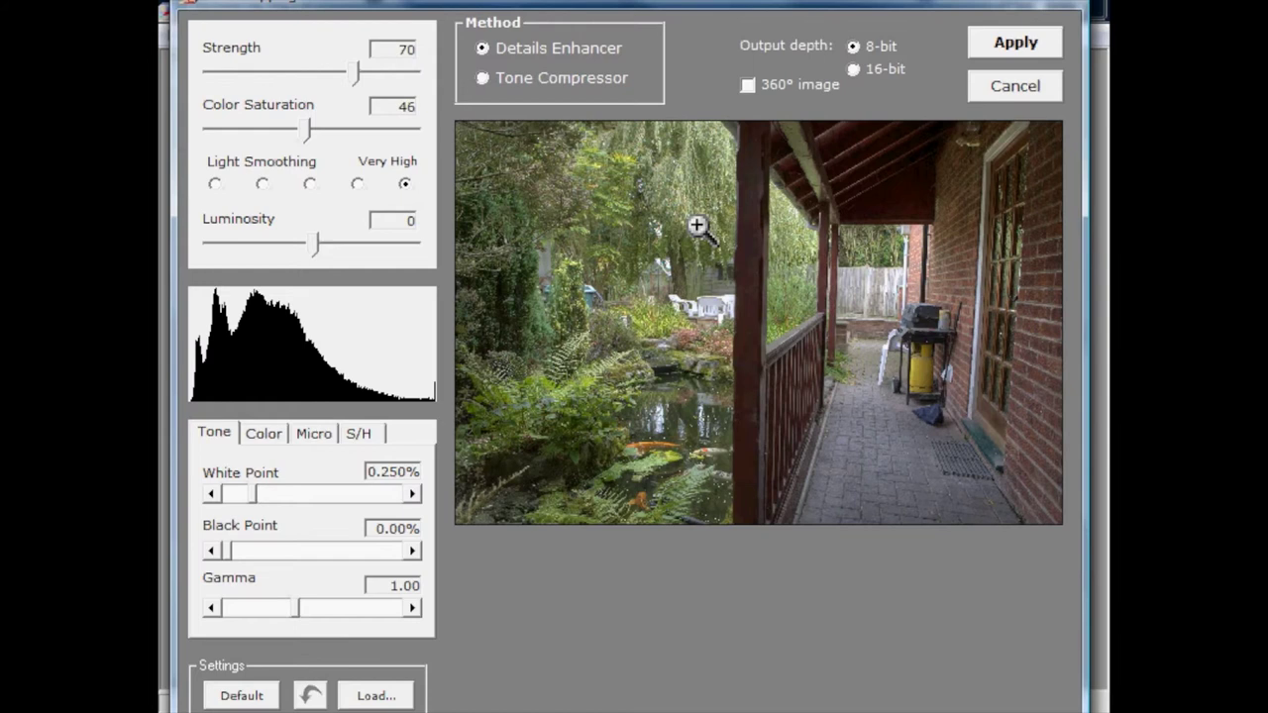
pyautogui.click(357, 183)
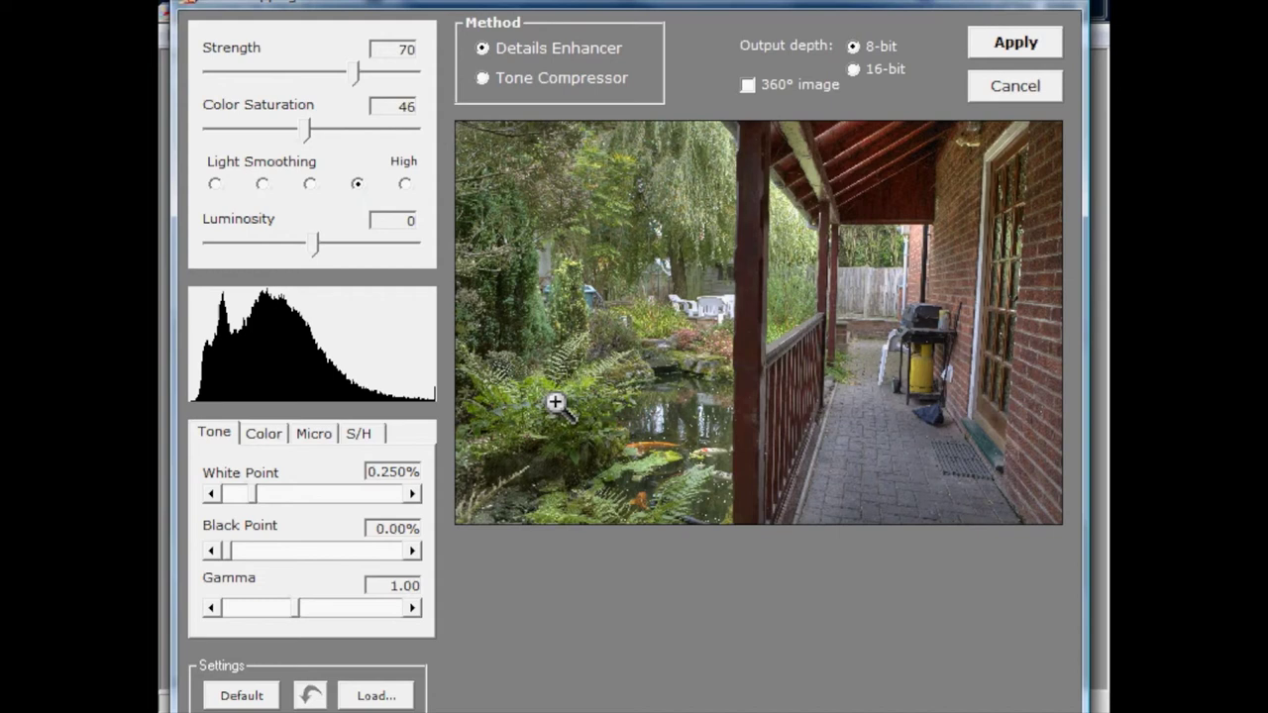
pyautogui.click(229, 697)
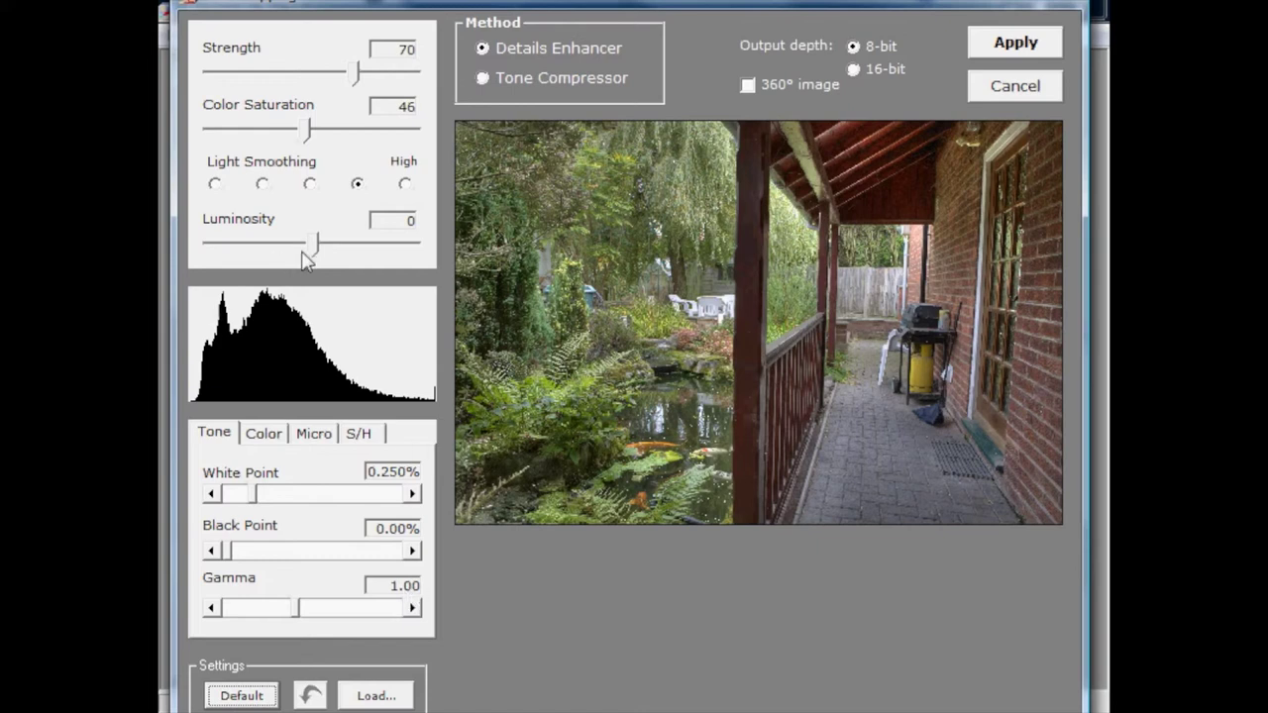
# - Compare Luminosity at 4 and 0 in the Details Enhancer, and set it to -1
pyautogui.moveTo(316, 248); pyautogui.dragTo(357, 256)
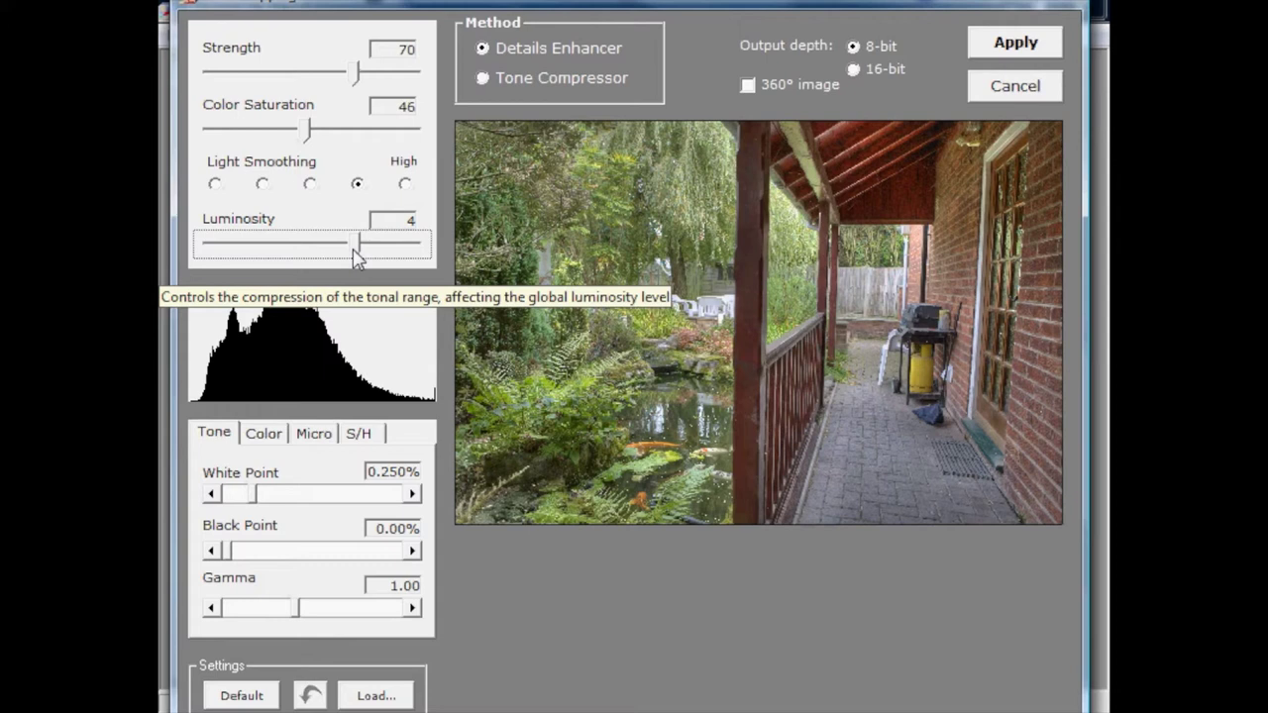
pyautogui.moveTo(357, 255); pyautogui.dragTo(317, 254)
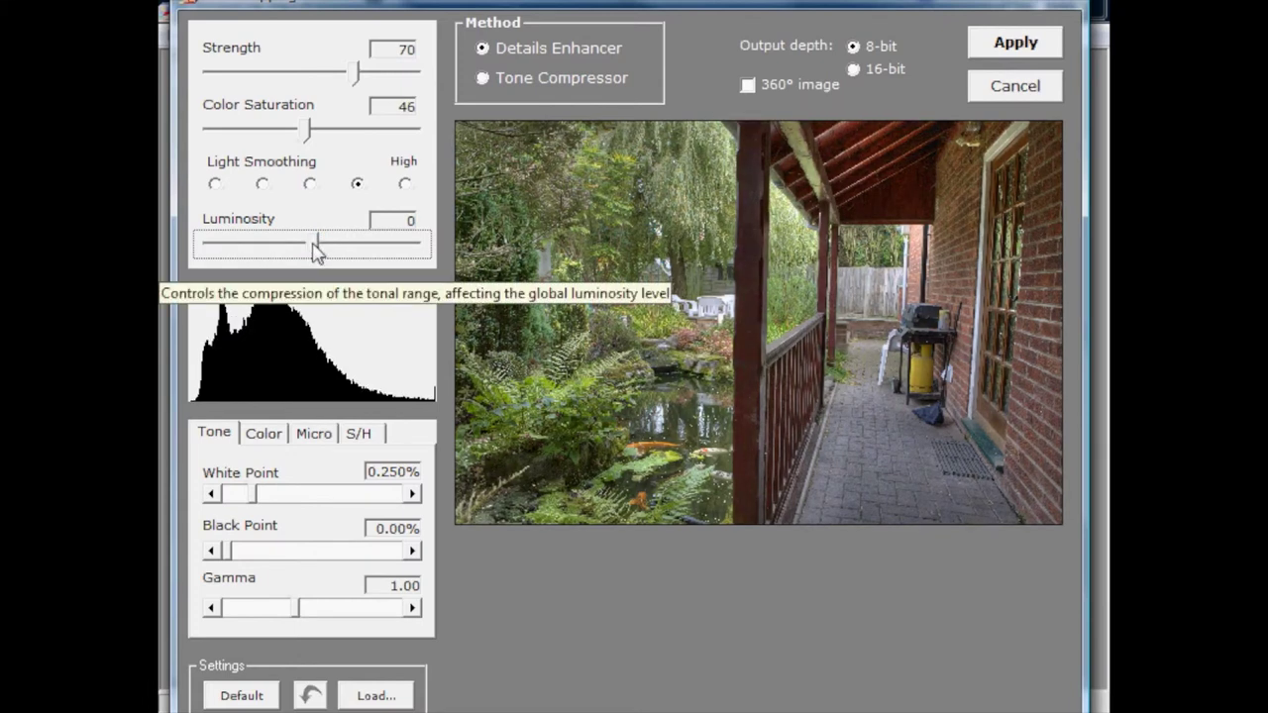
pyautogui.moveTo(316, 250); pyautogui.dragTo(356, 257)
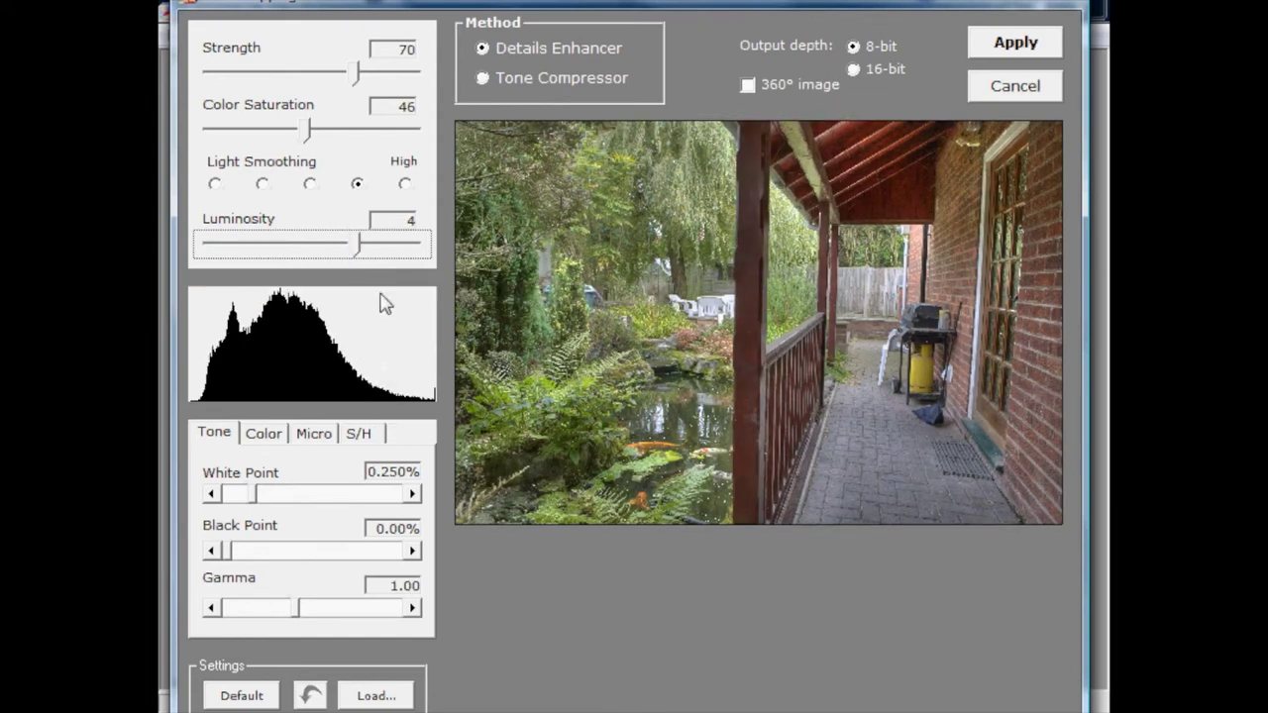
pyautogui.moveTo(357, 255); pyautogui.dragTo(303, 254)
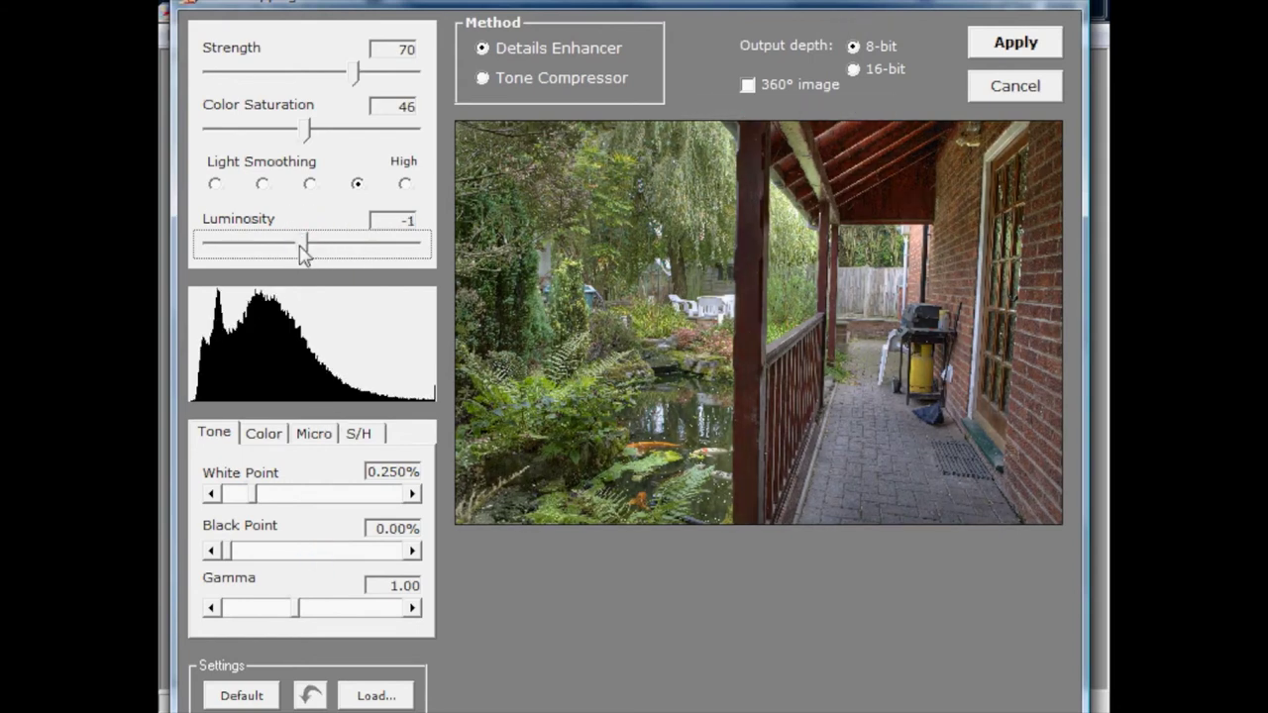
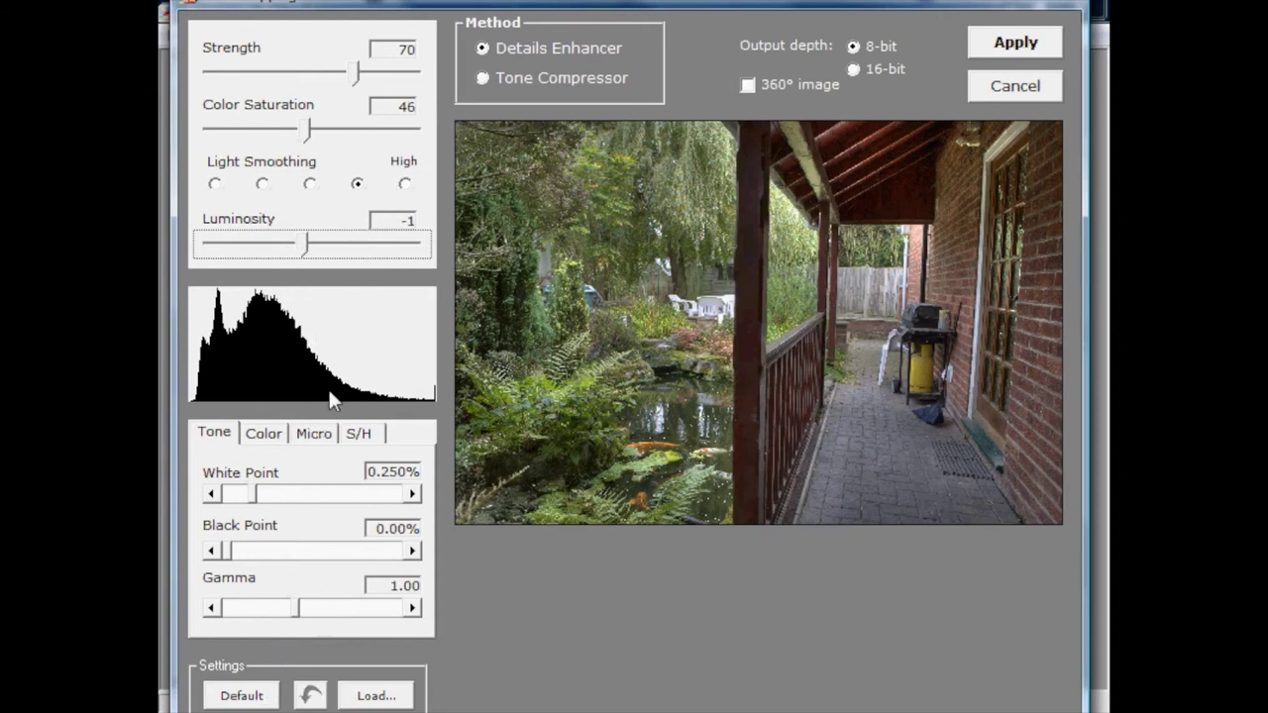
# - Apply the Details Enhancer tone mapping to the garden HDR image with 8-bit output depth
pyautogui.click(1010, 56)
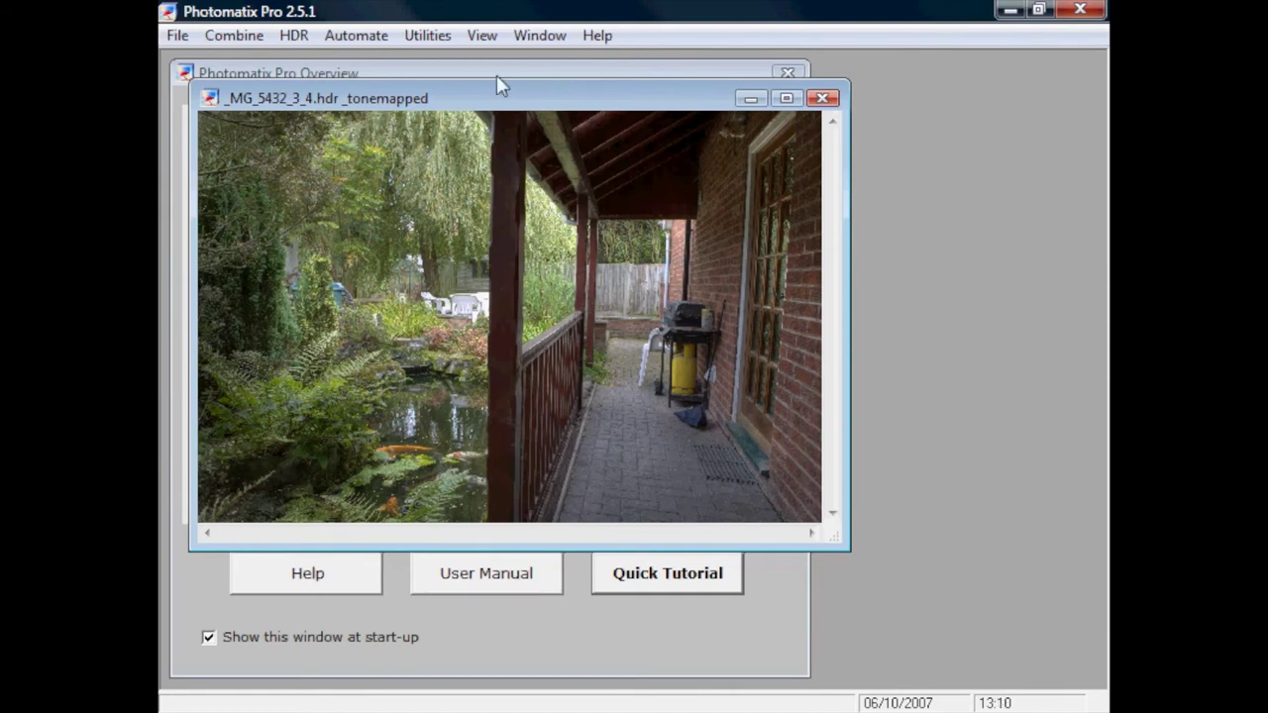
pyautogui.click(176, 36)
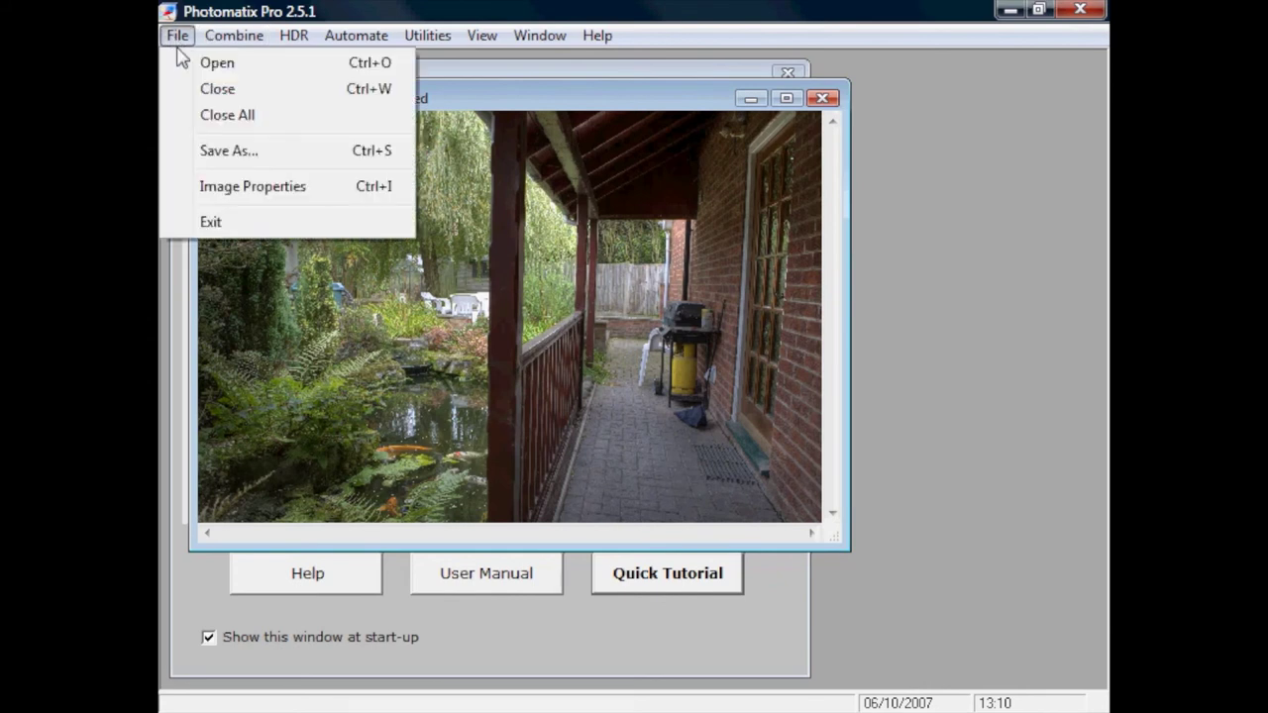
pyautogui.click(226, 153)
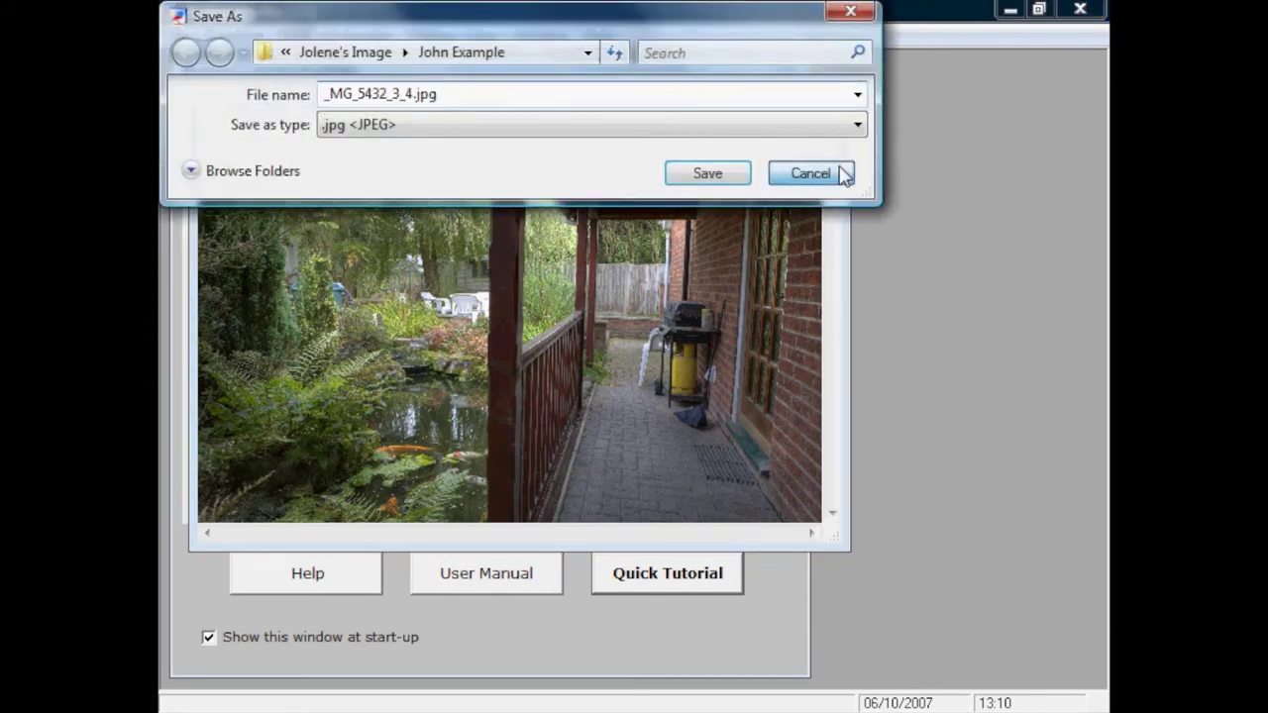
pyautogui.click(841, 174)
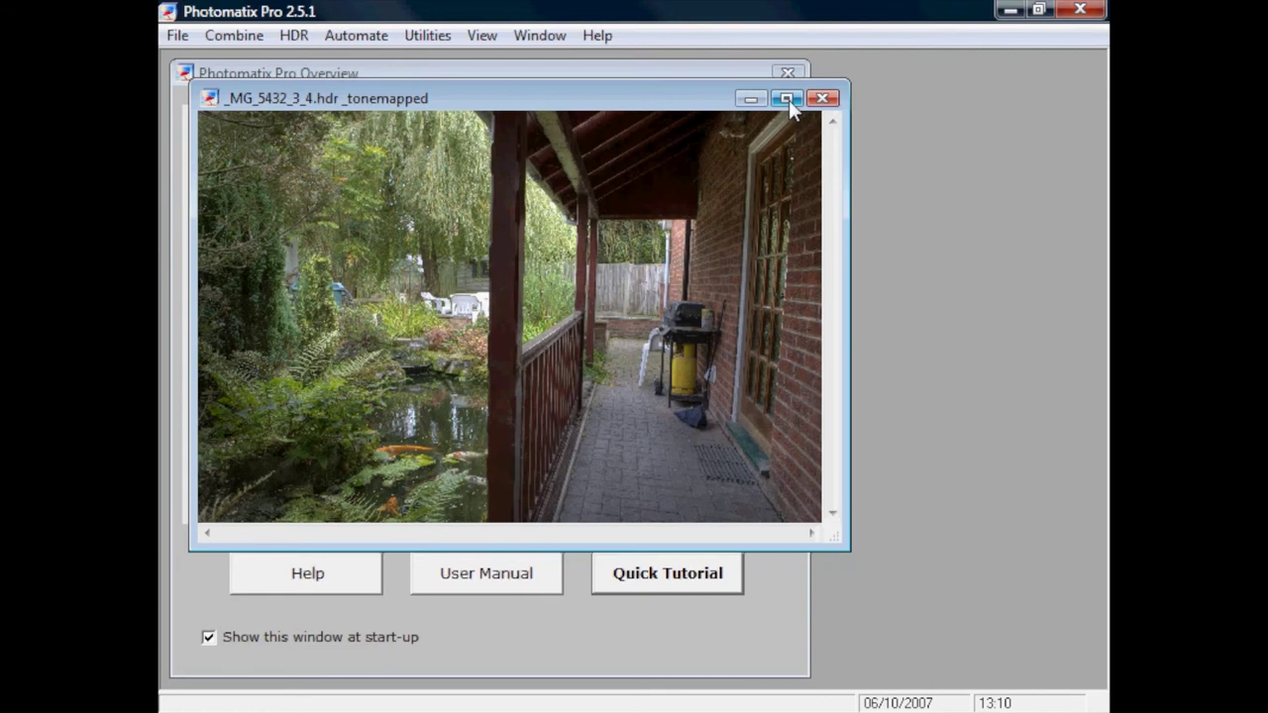
# - Show the tone-mapped garden image at full size in a maximized image window
pyautogui.click(482, 35)
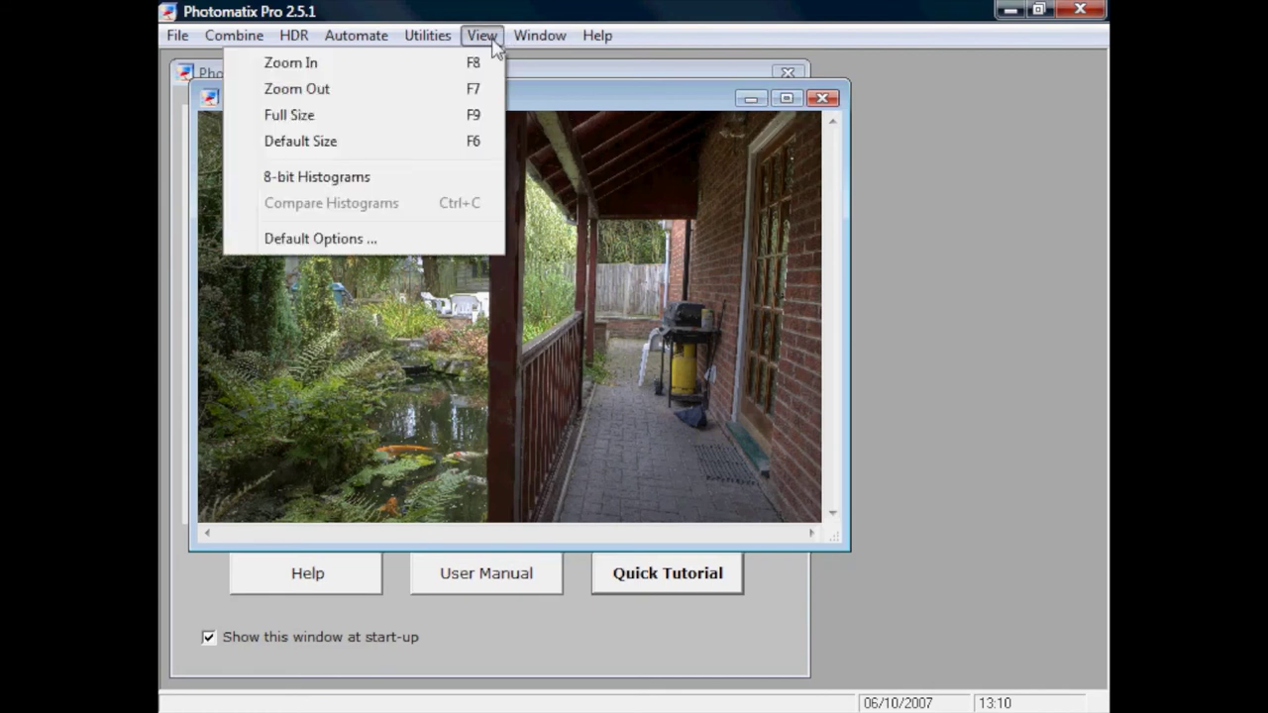
pyautogui.click(389, 116)
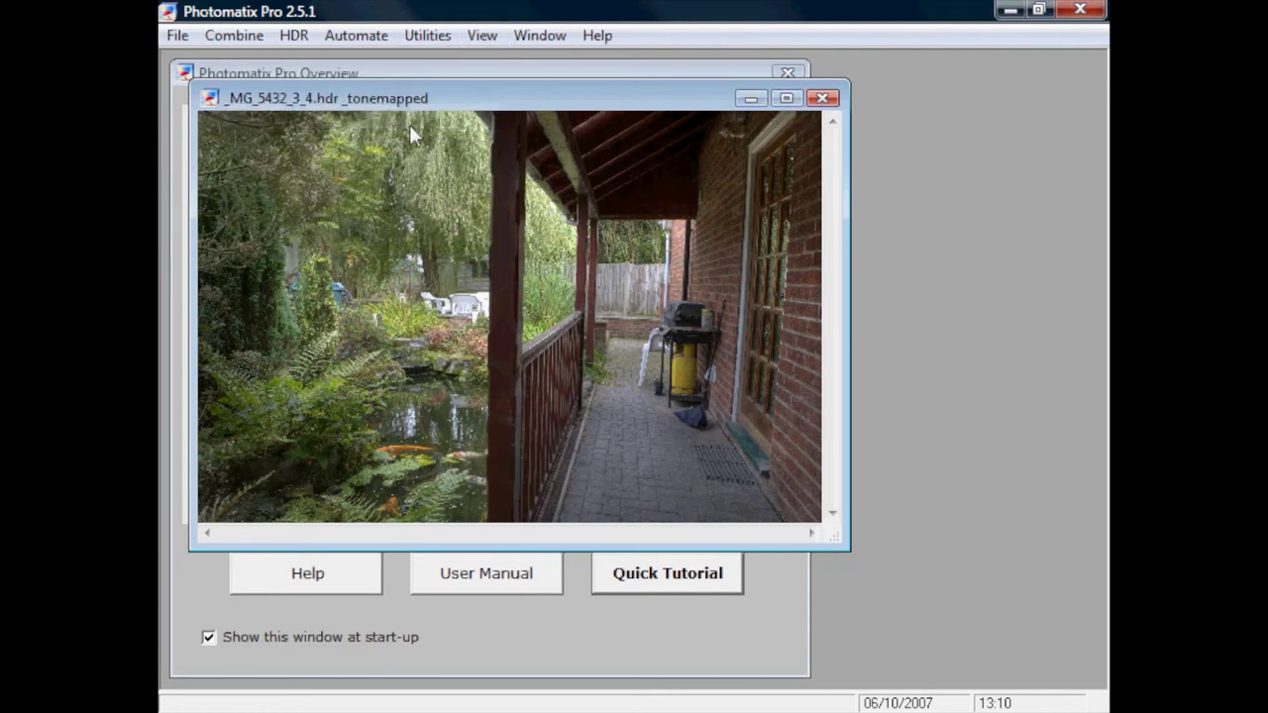
pyautogui.click(786, 99)
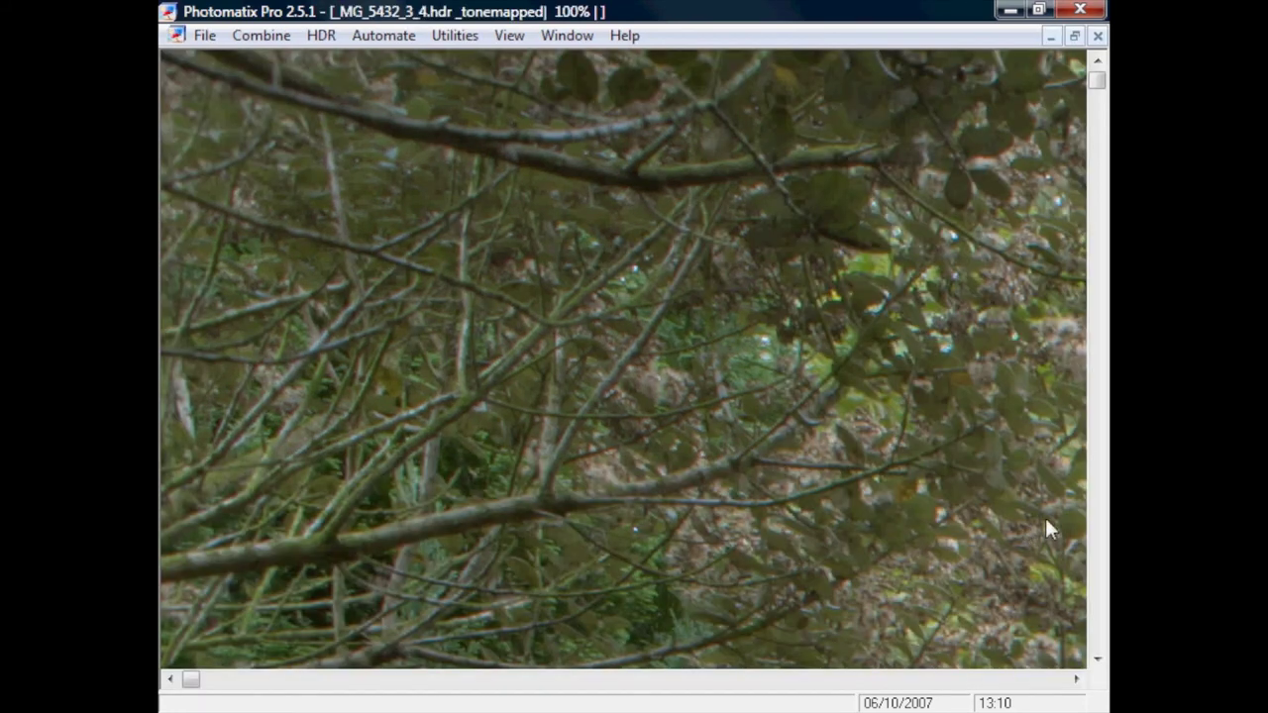
# - Examine the full-size image's detail and noise in the willow foliage, dark porch roof, hedge, wooden fence and brick wall
pyautogui.moveTo(190, 680); pyautogui.dragTo(492, 703)
pyautogui.scroll(-8, 658, 401)
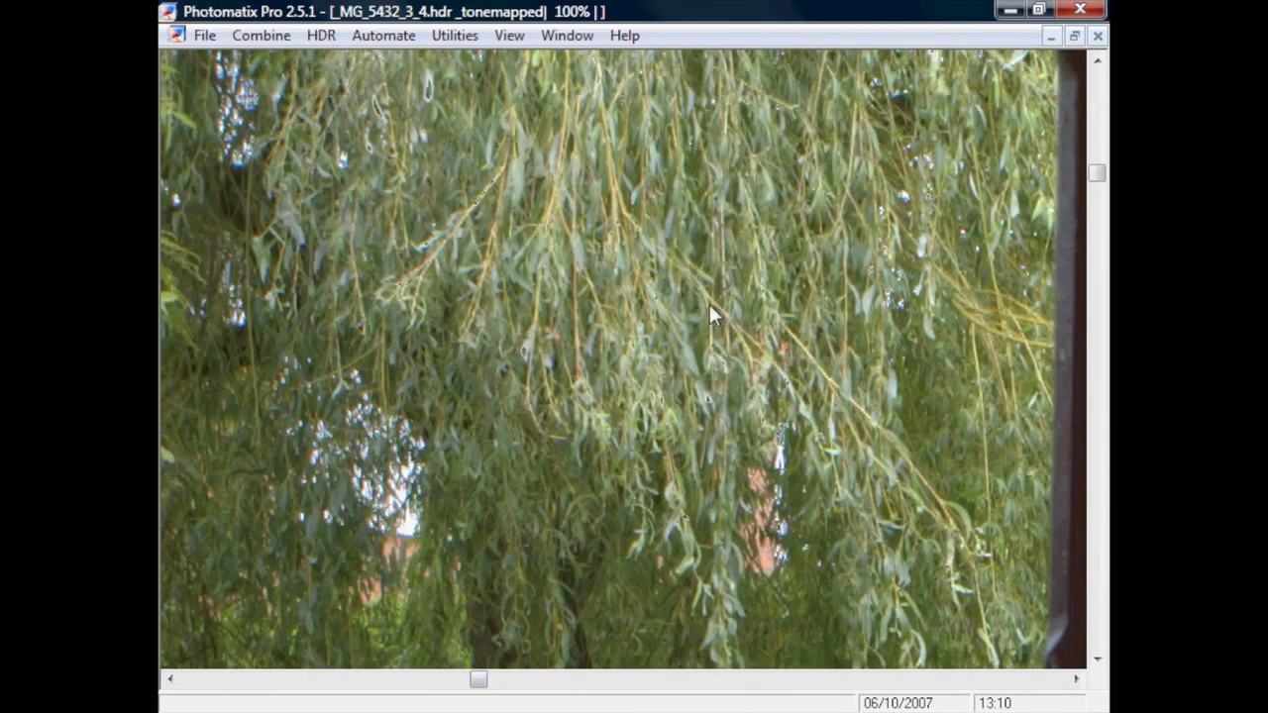
pyautogui.scroll(-5, 644, 360)
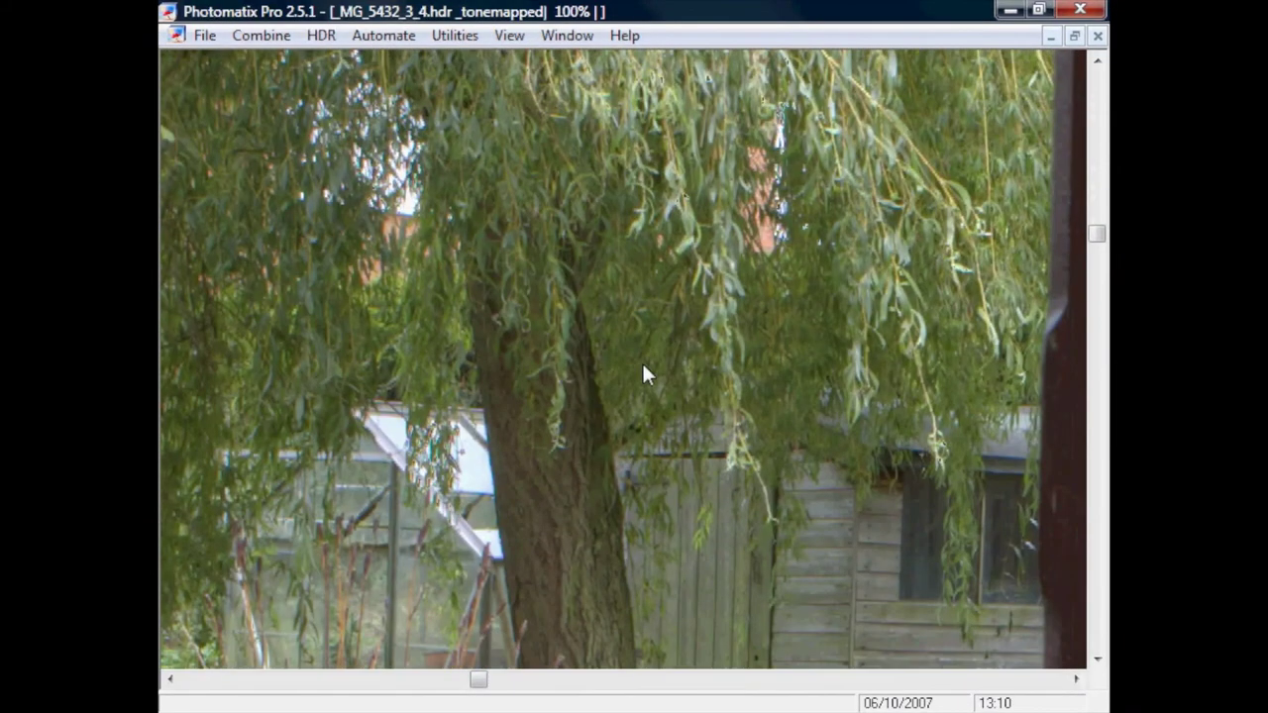
pyautogui.scroll(10, 701, 388)
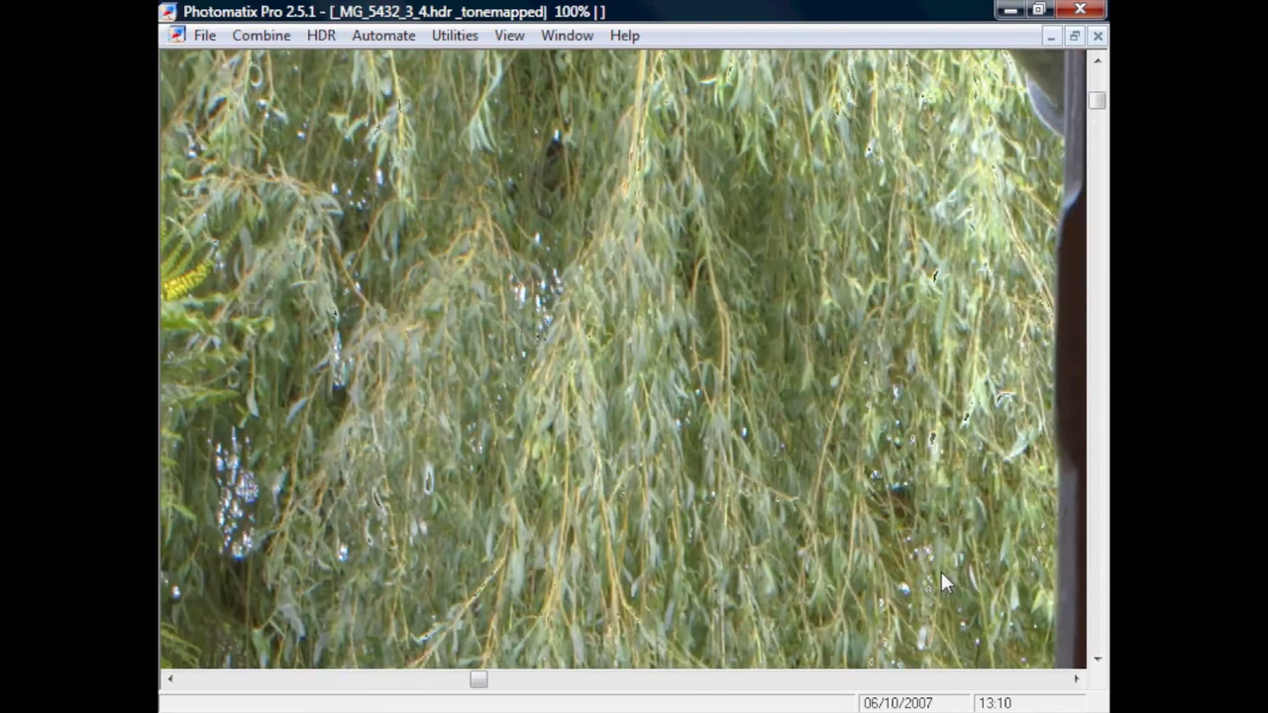
pyautogui.scroll(-2, 932, 579)
pyautogui.moveTo(478, 680); pyautogui.dragTo(847, 682)
pyautogui.scroll(-5, 824, 448)
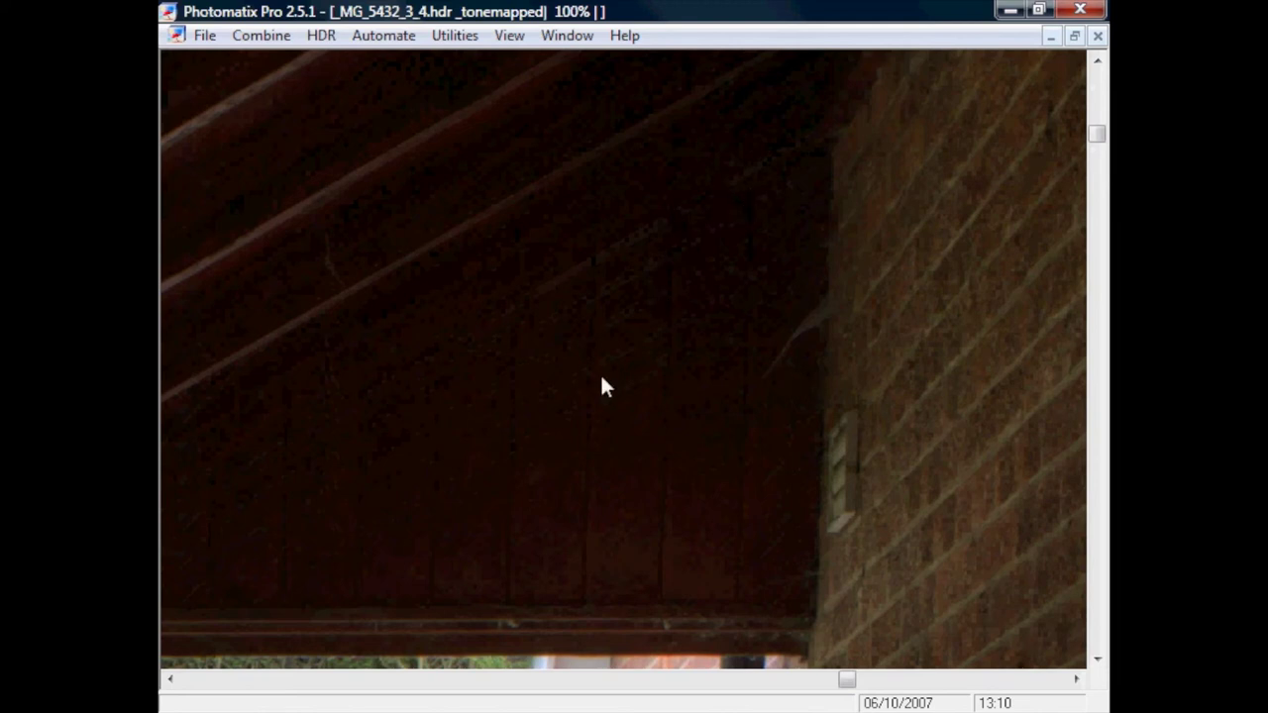
pyautogui.scroll(-17, 618, 268)
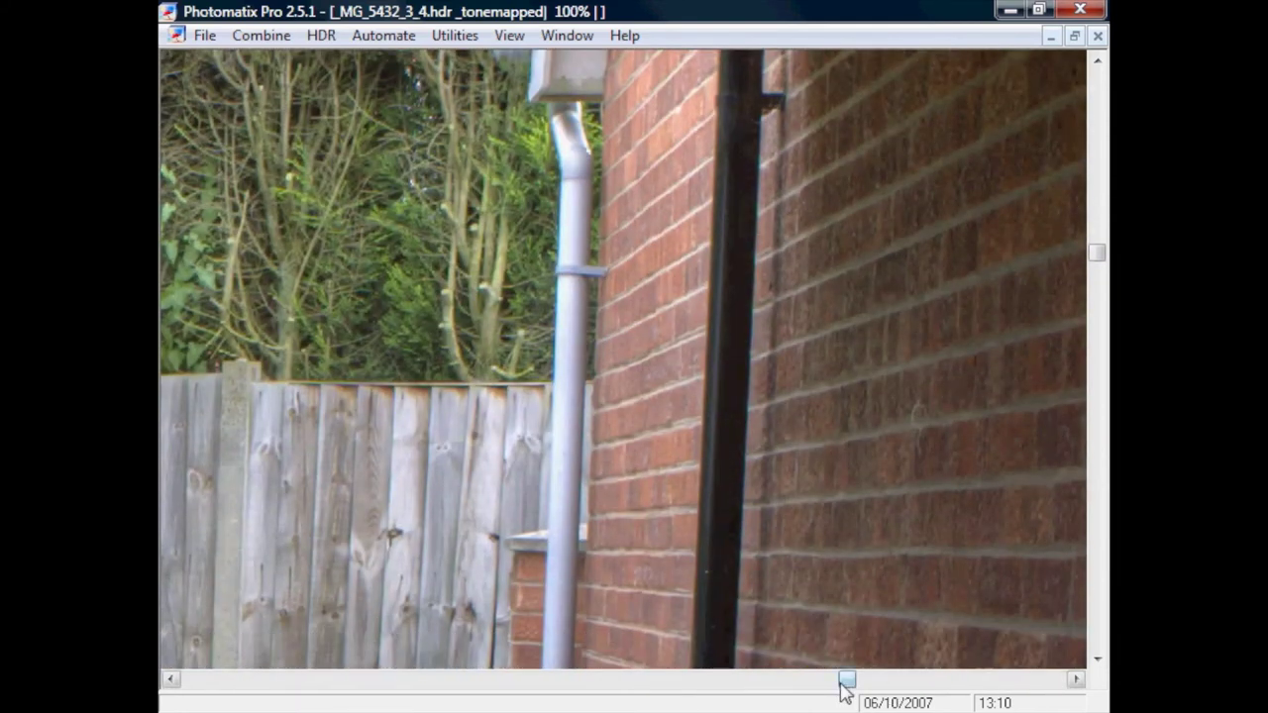
pyautogui.moveTo(843, 680); pyautogui.dragTo(783, 680)
pyautogui.scroll(-5, 722, 468)
pyautogui.scroll(-2, 719, 467)
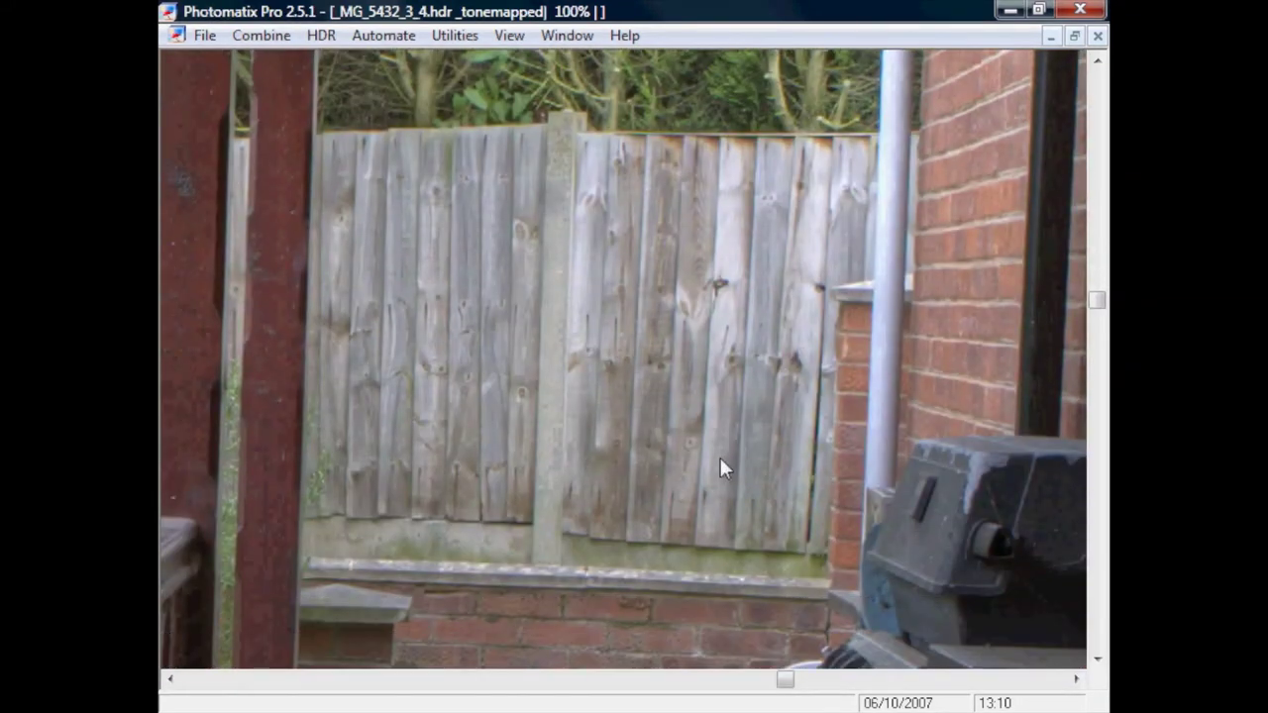
pyautogui.scroll(20, 718, 462)
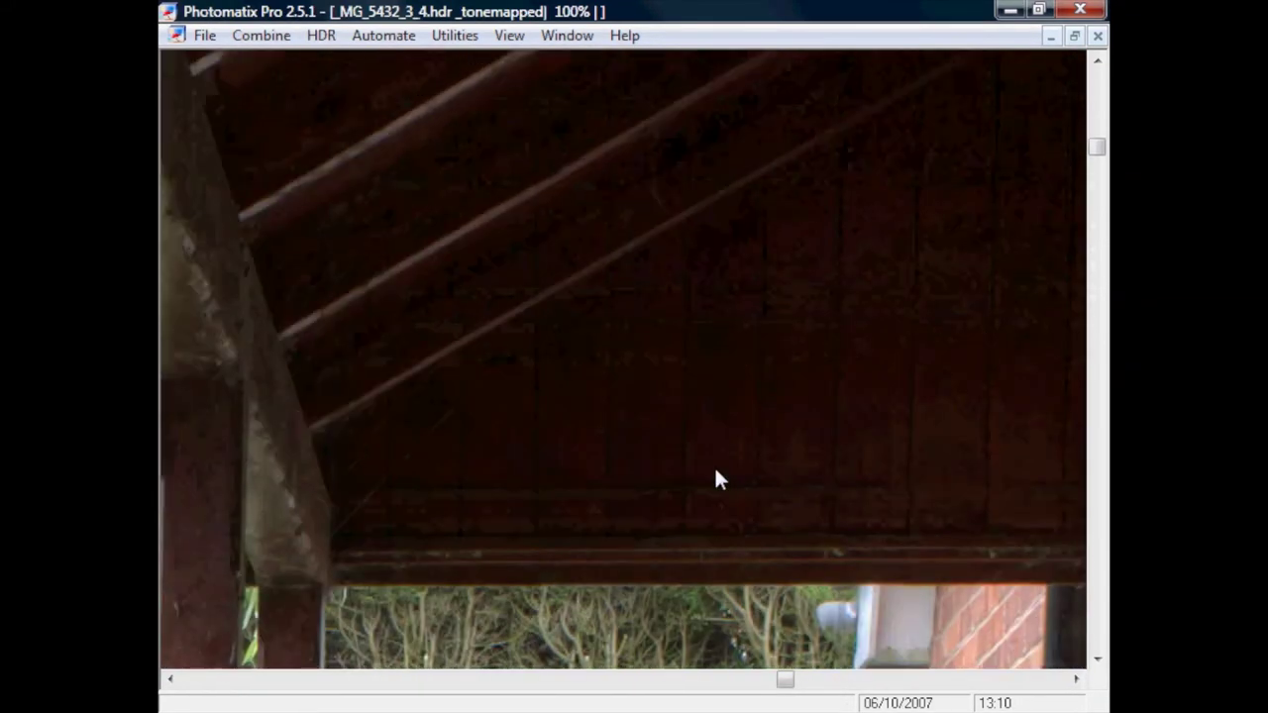
pyautogui.scroll(3, 716, 472)
pyautogui.scroll(-13, 716, 472)
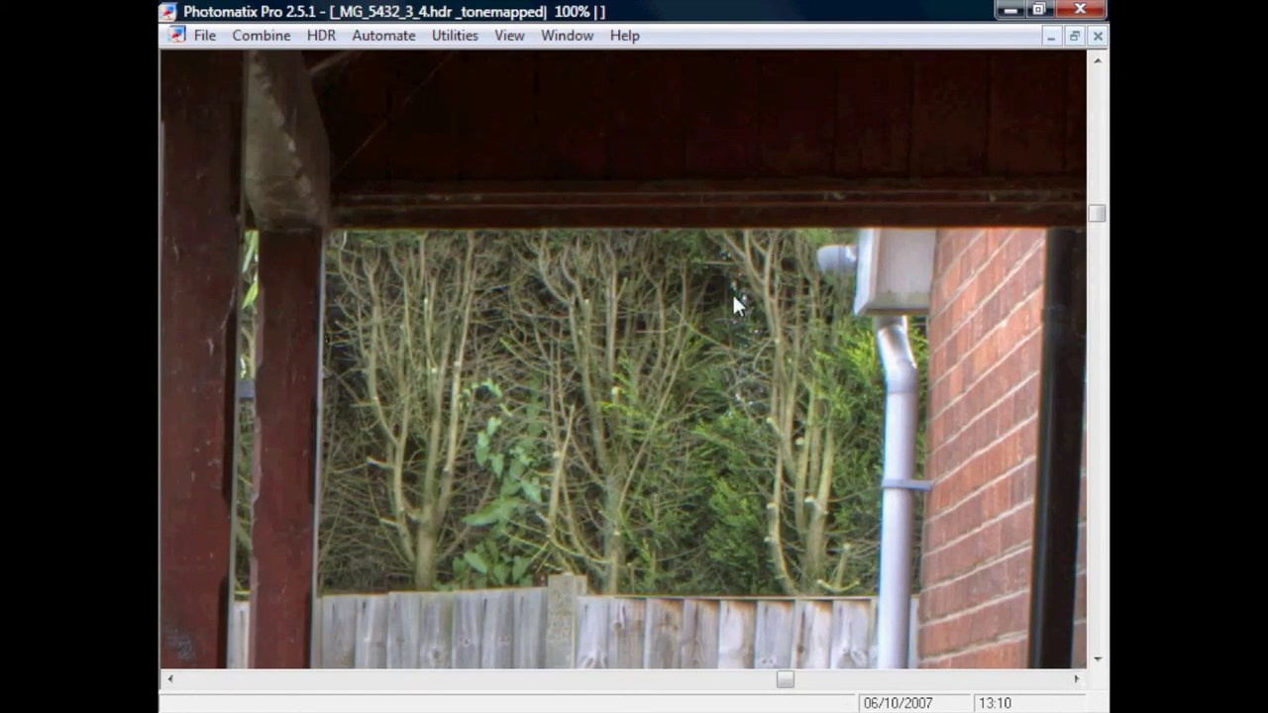
pyautogui.scroll(7, 735, 361)
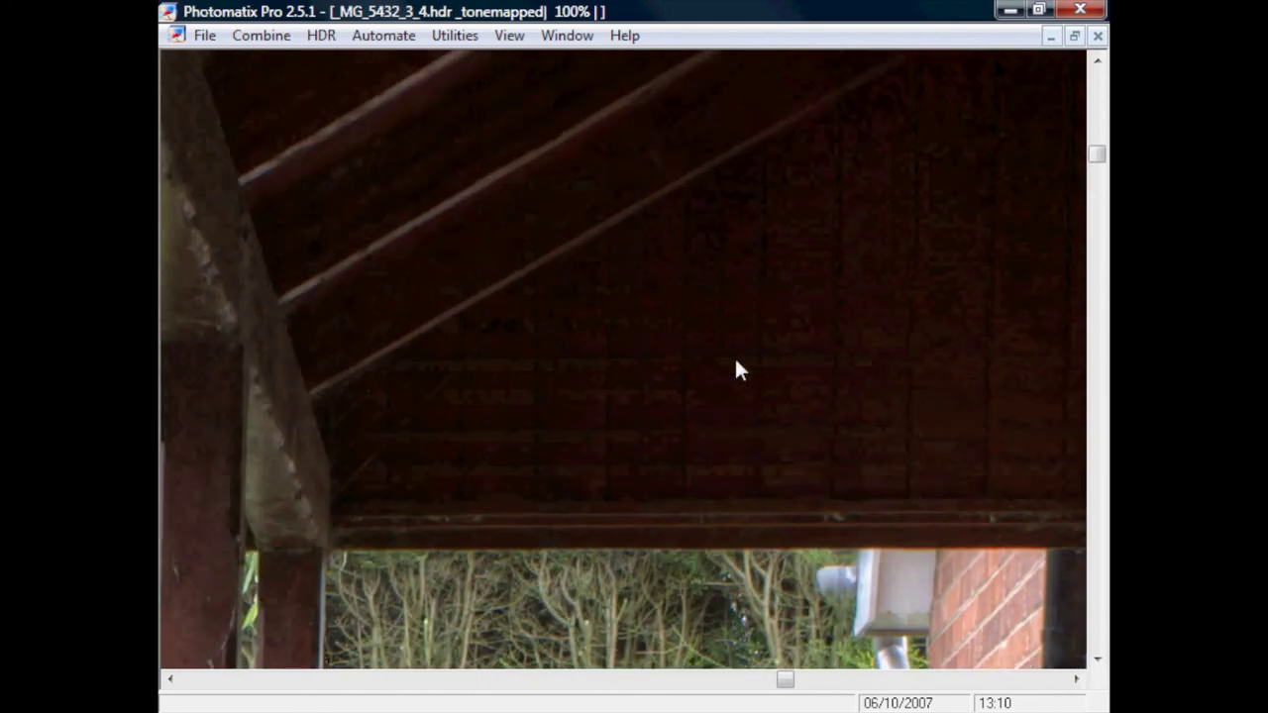
pyautogui.scroll(-6, 735, 361)
pyautogui.scroll(-9, 735, 361)
pyautogui.scroll(7, 734, 366)
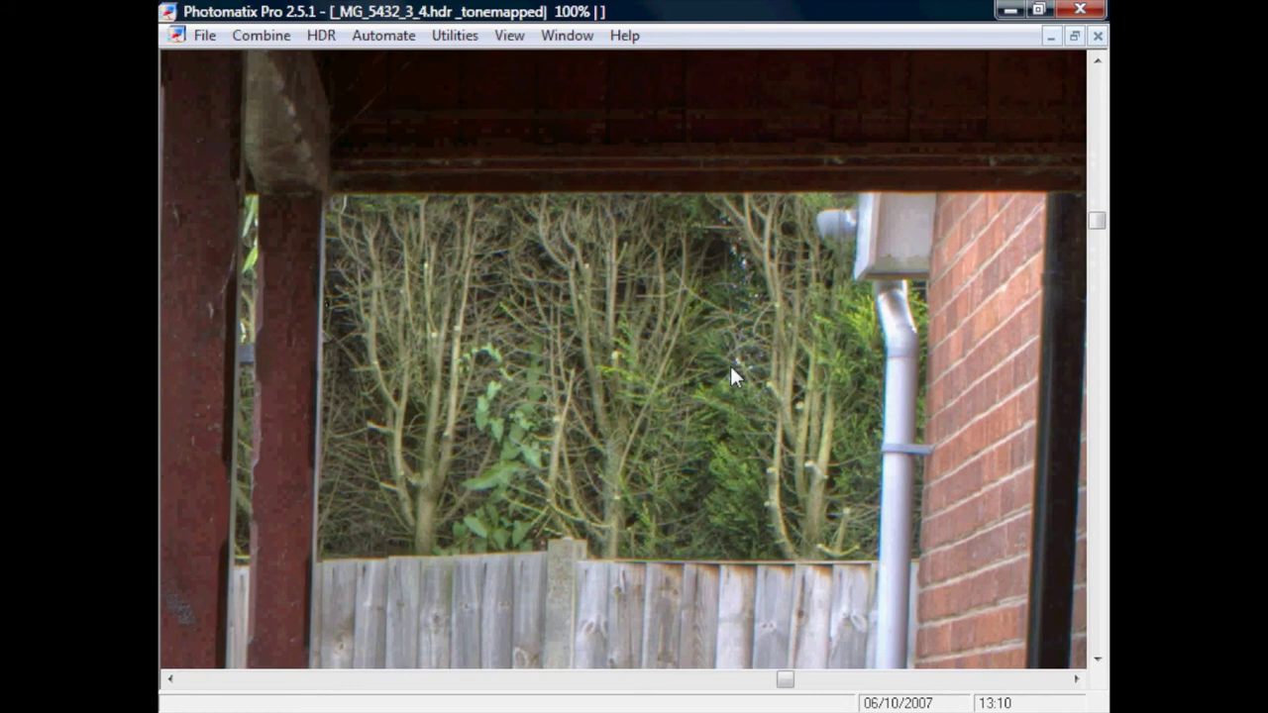
pyautogui.scroll(5, 731, 369)
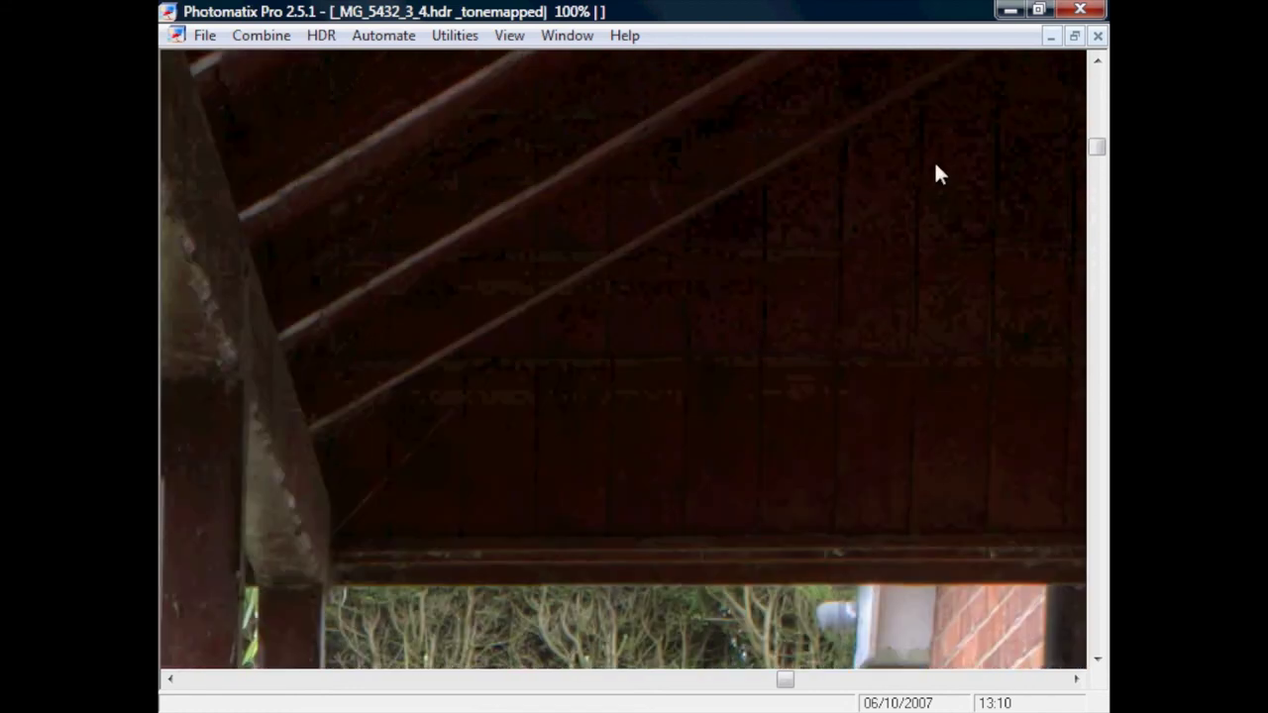
pyautogui.scroll(-8, 847, 252)
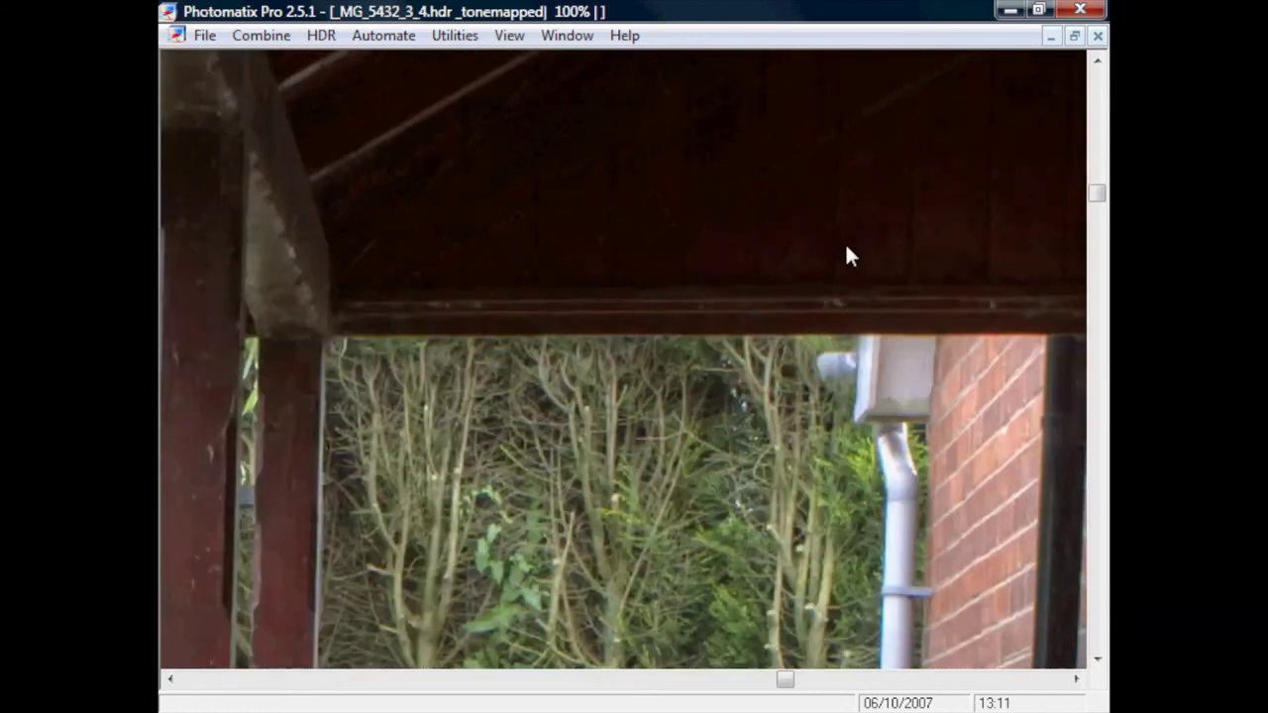
pyautogui.scroll(-2, 844, 259)
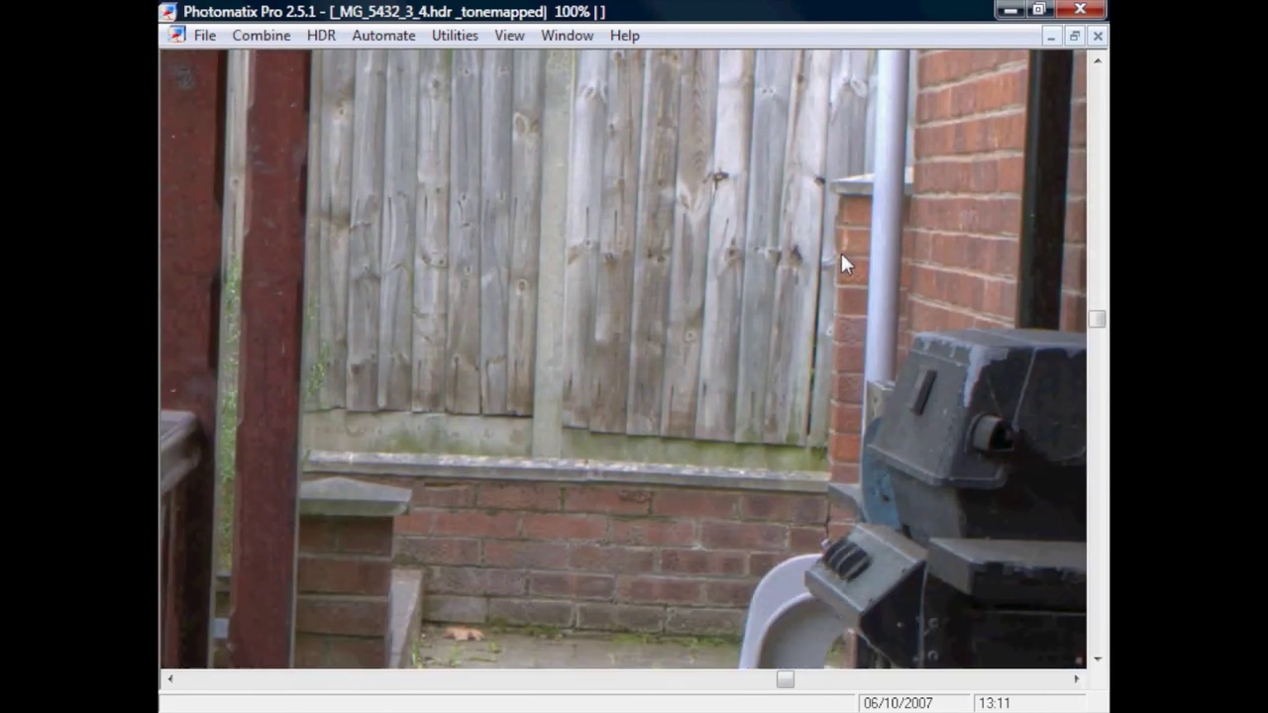